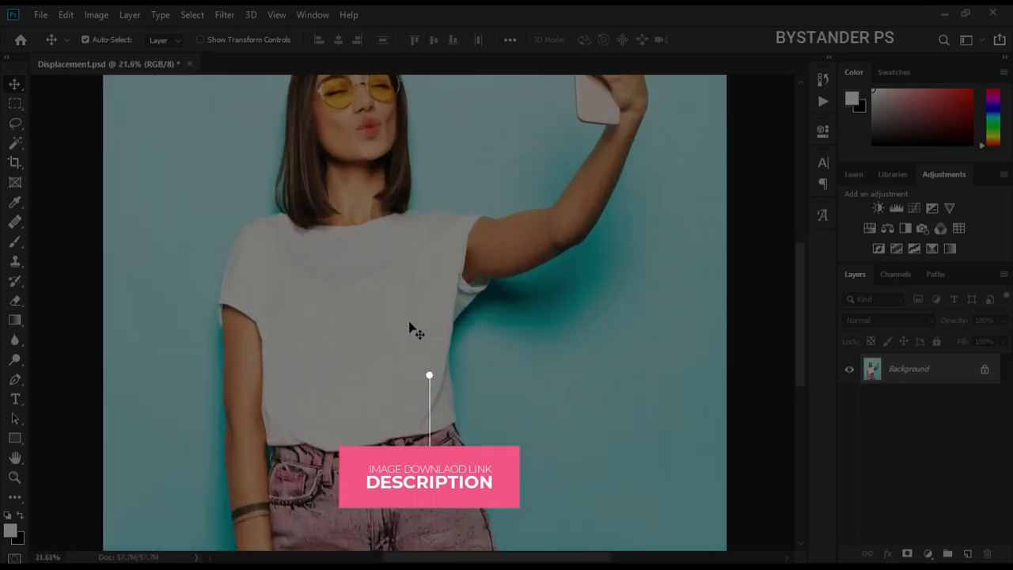
- Duplicate the Background layer and desaturate the copy
scroll(411, 328, "down", 5)
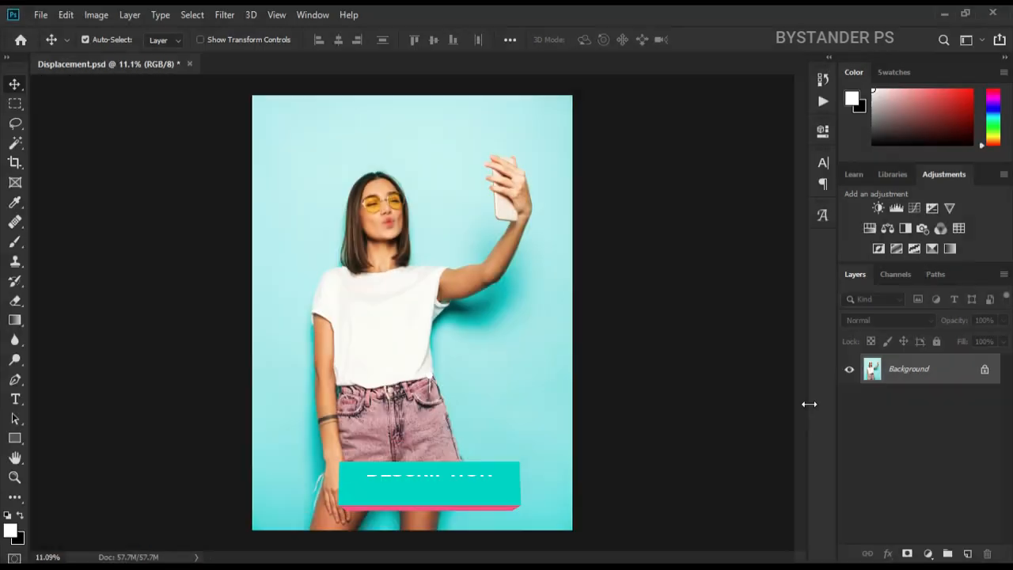
left_click_drag(923, 368, 968, 557)
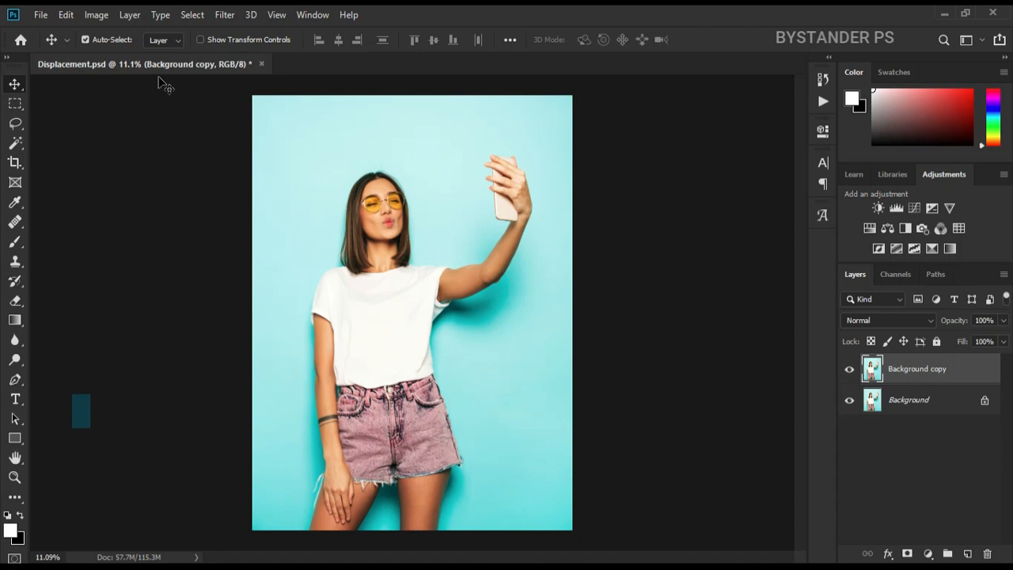
left_click(97, 15)
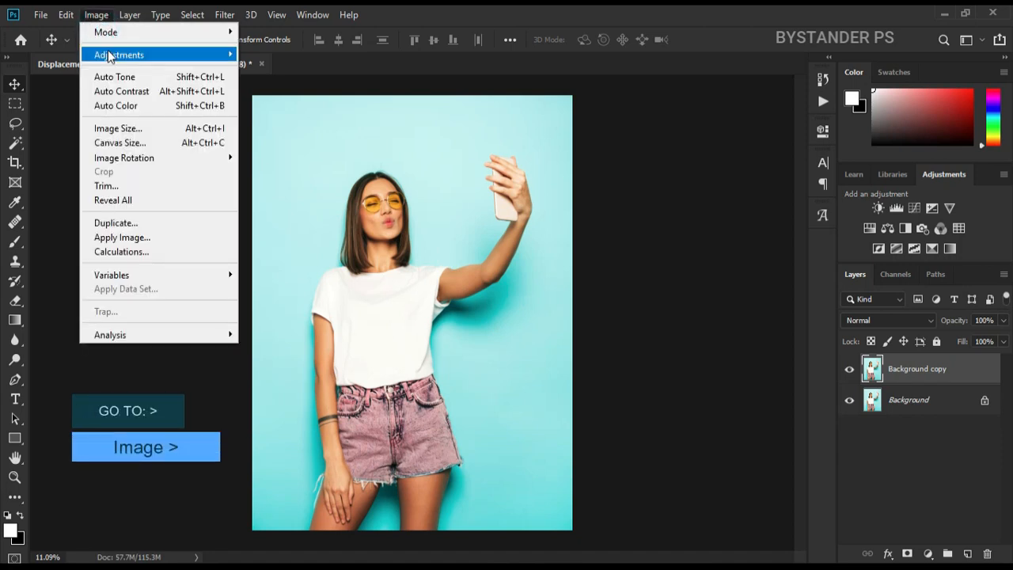
mouse_move(109, 57)
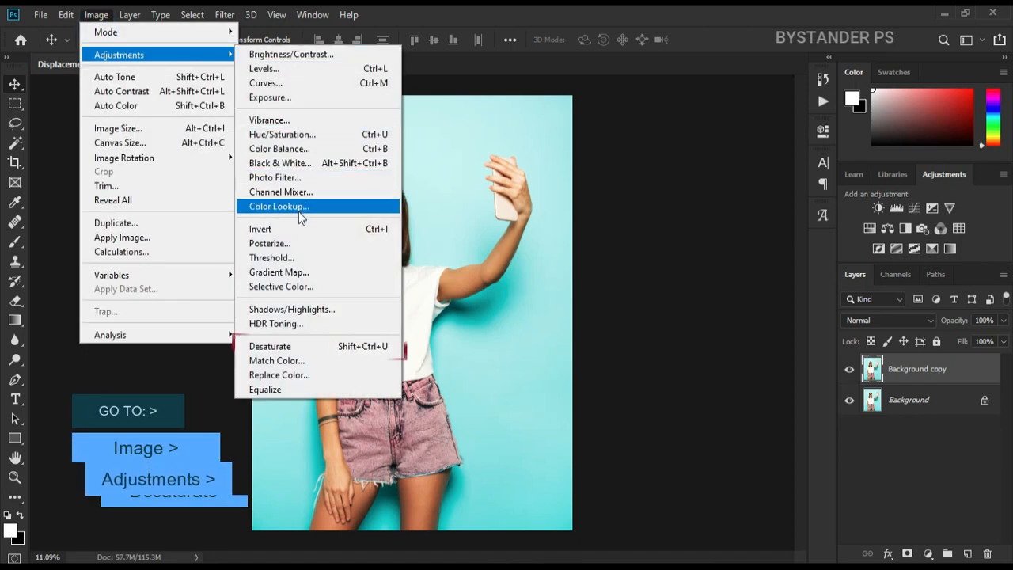
left_click(314, 346)
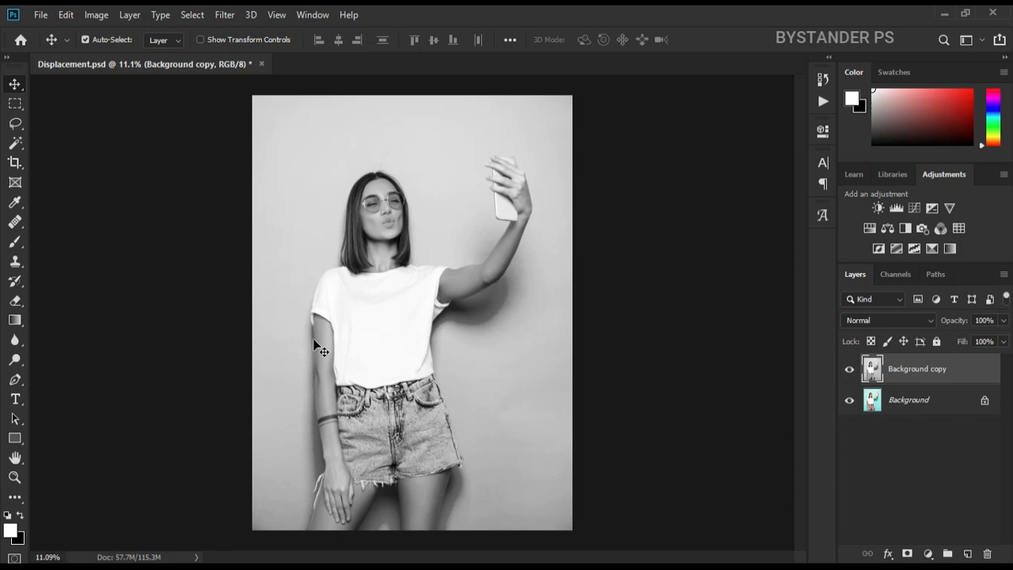
- Apply a Gaussian Blur with a radius of 6.4 pixels to the Background copy layer
left_click(222, 15)
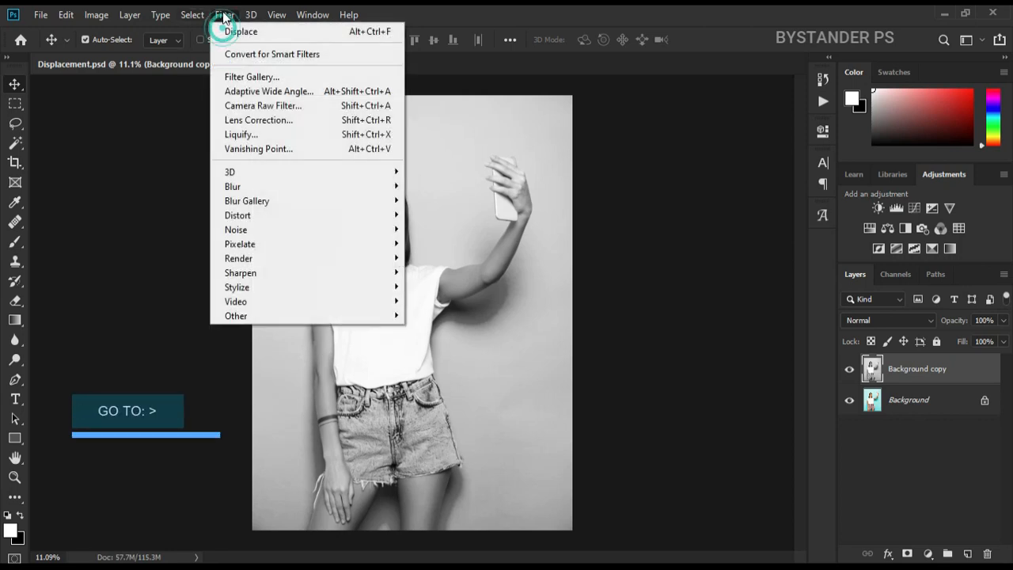
mouse_move(353, 190)
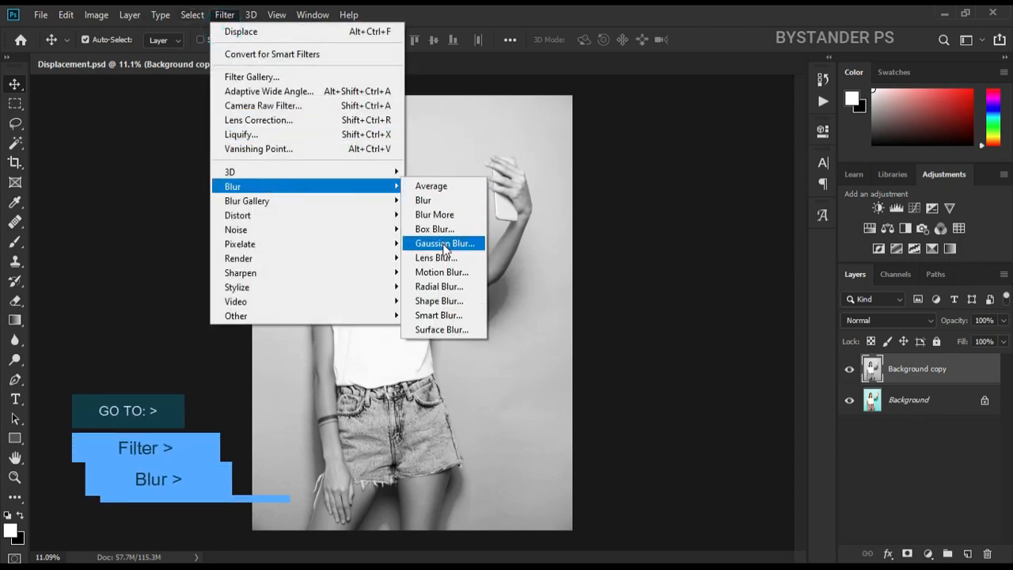
left_click(448, 242)
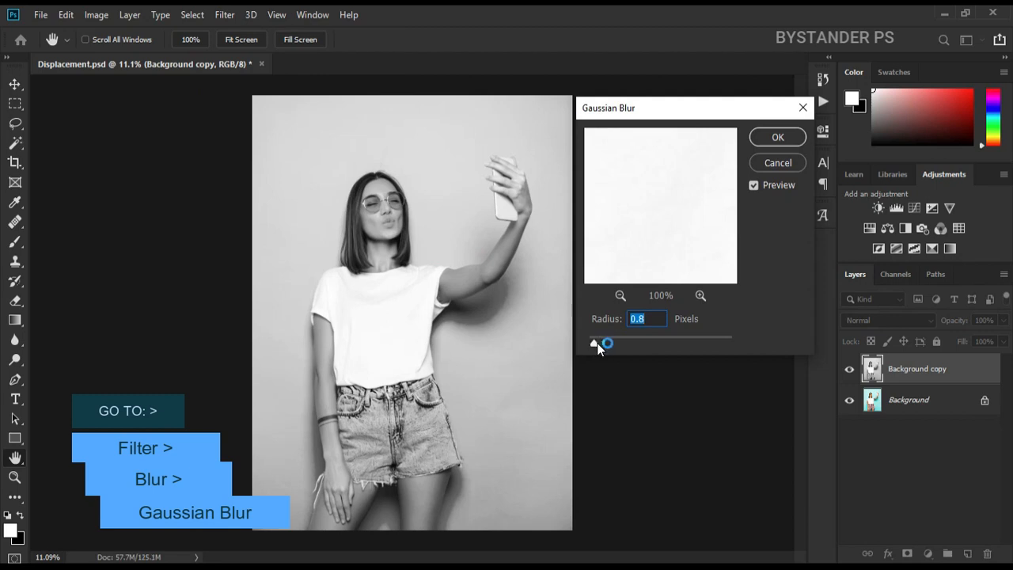
left_click_drag(602, 344, 633, 353)
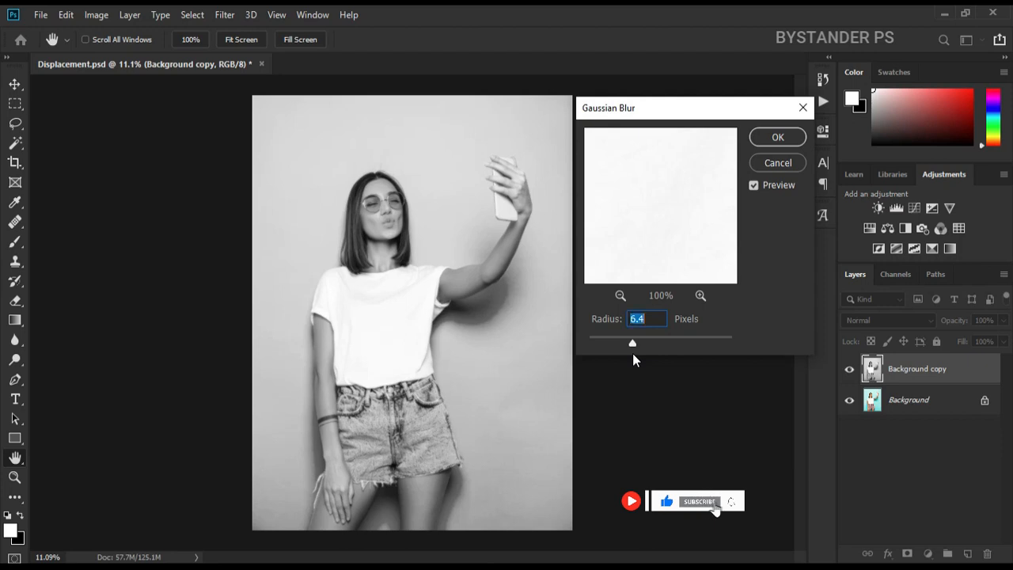
left_click(777, 138)
key("v")
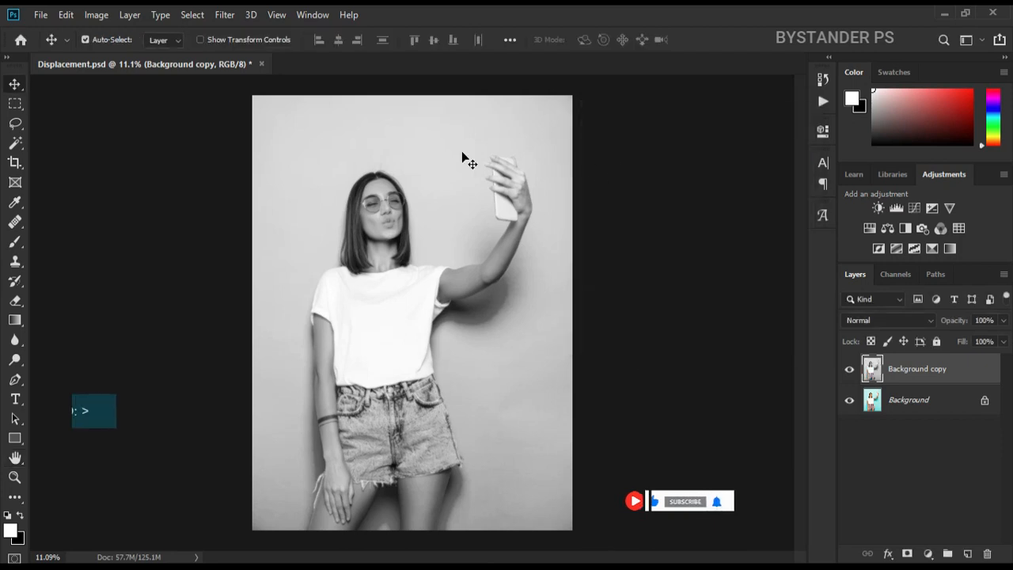
- Save the document as a Photoshop file named Displacement in the Place design on T-shirt folder, and delete the Background copy layer
left_click(38, 13)
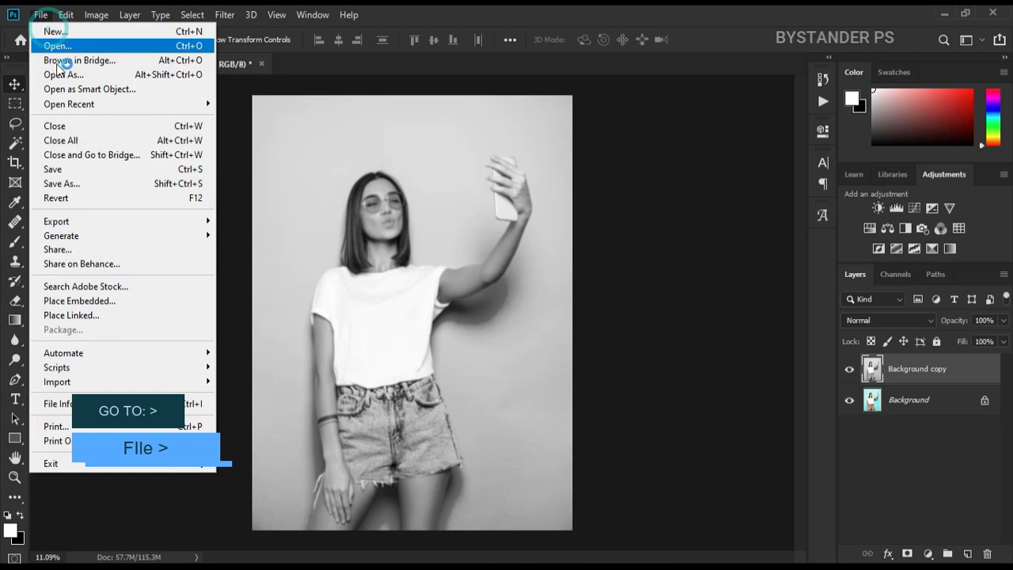
left_click(86, 184)
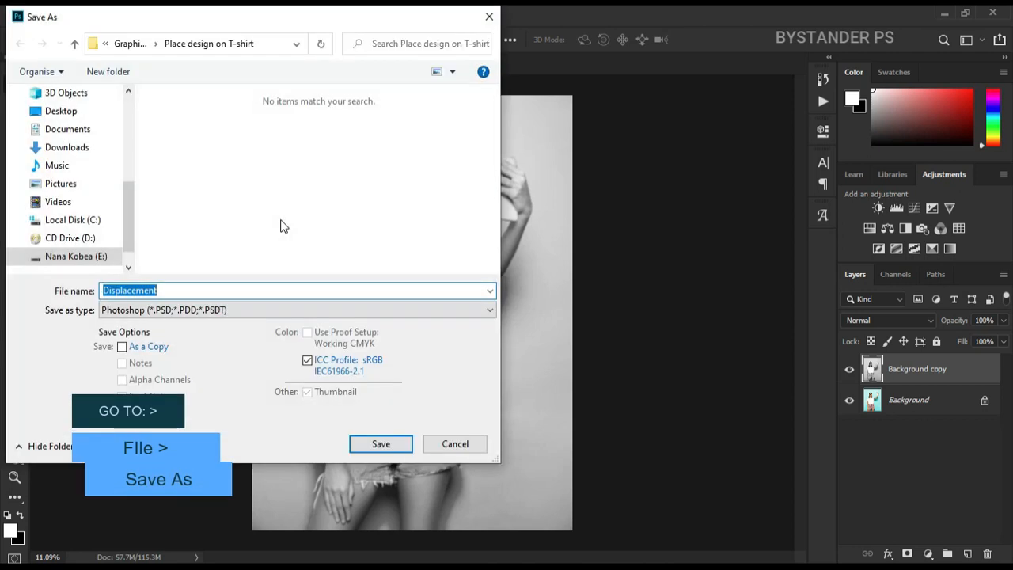
left_click(166, 291)
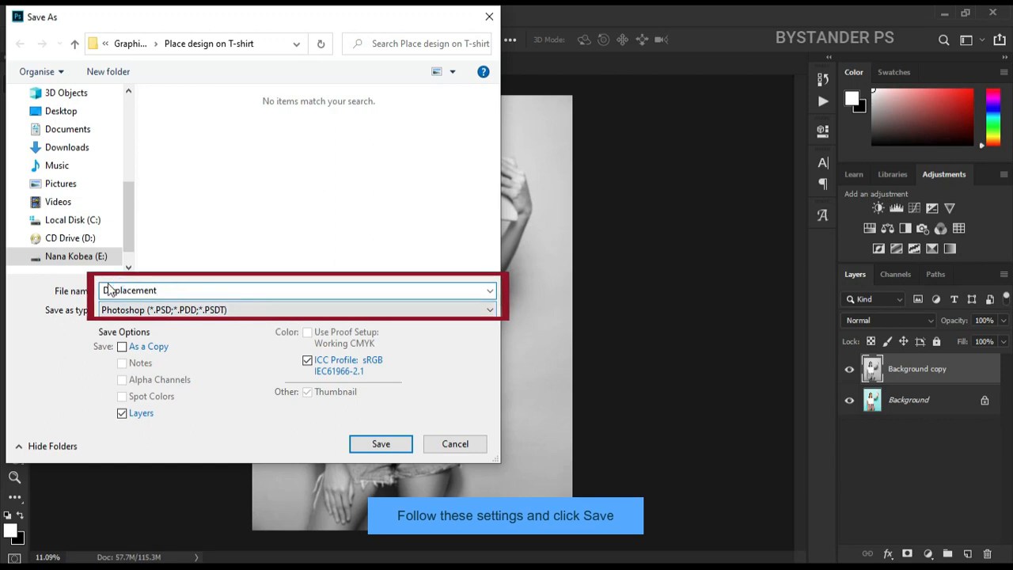
left_click(359, 439)
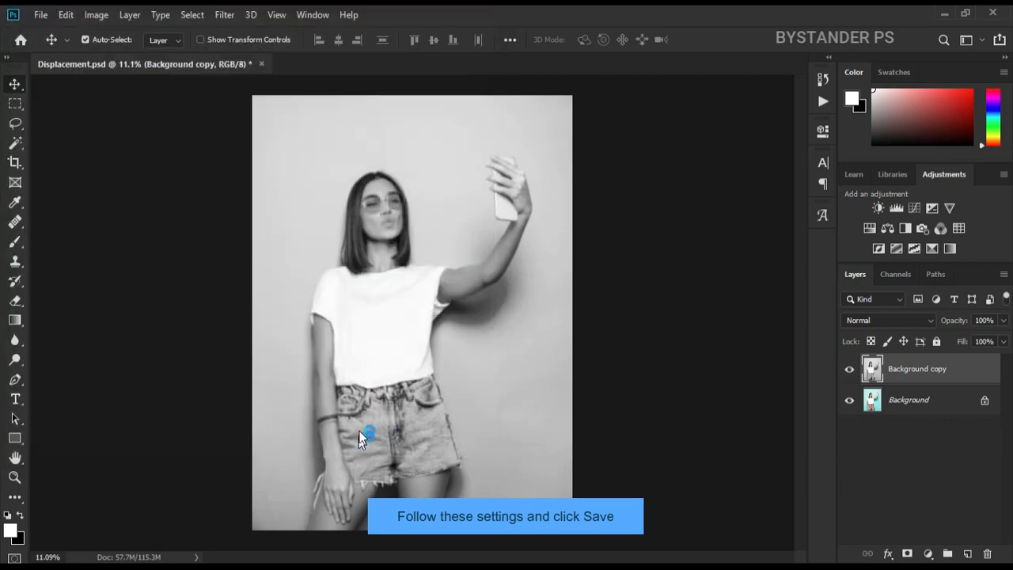
left_click(646, 154)
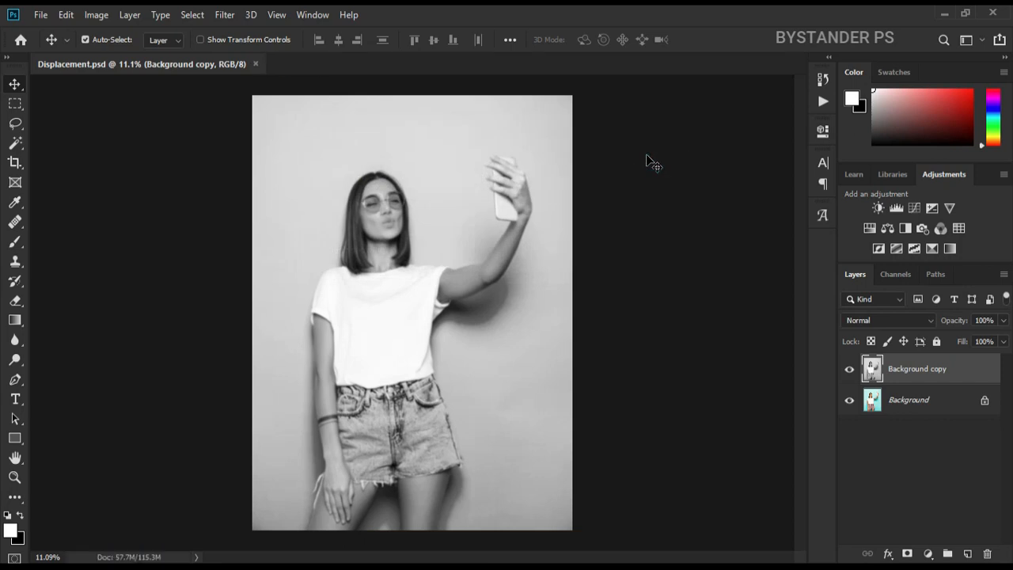
left_click_drag(949, 379, 989, 553)
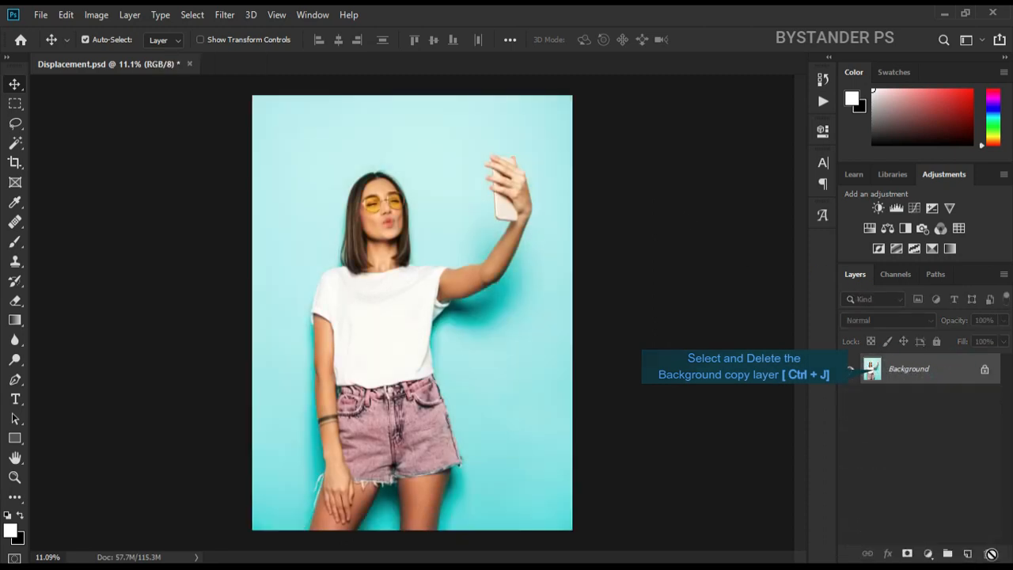
- Switch to File Explorer and extract the hipster-portrait-animals archive into a folder of the same name
key("alt+Tab")
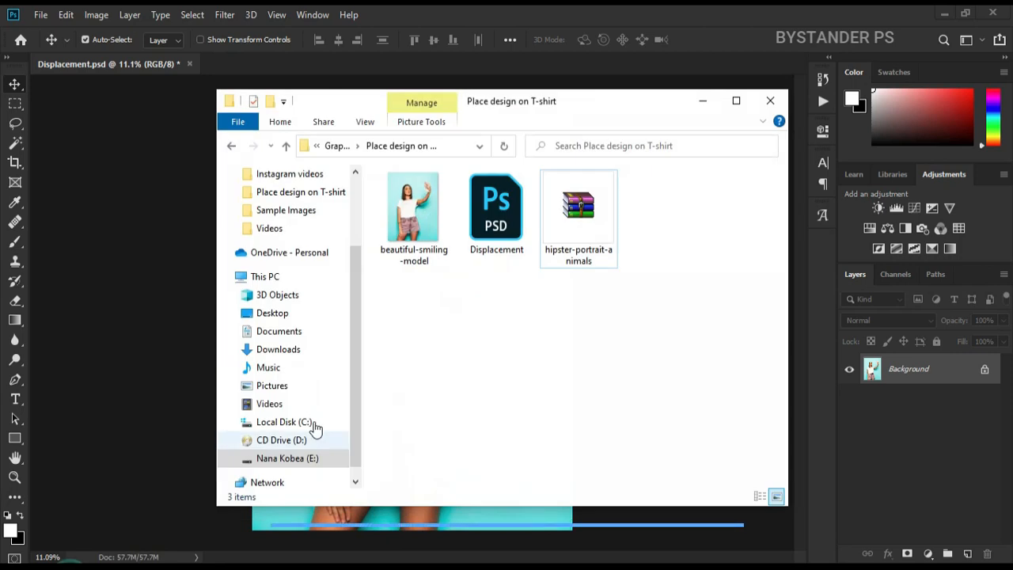
left_click(575, 221)
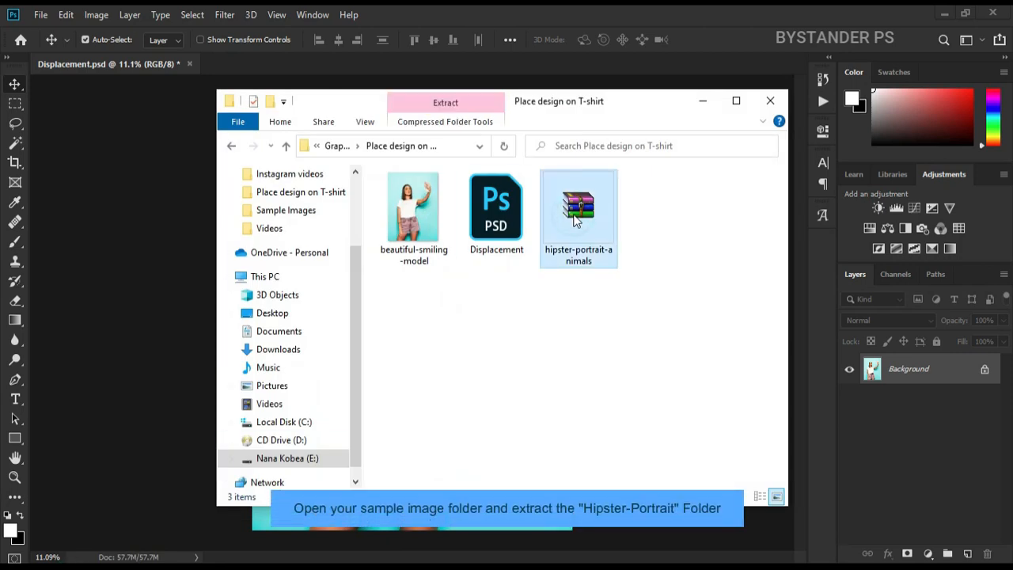
right_click(575, 216)
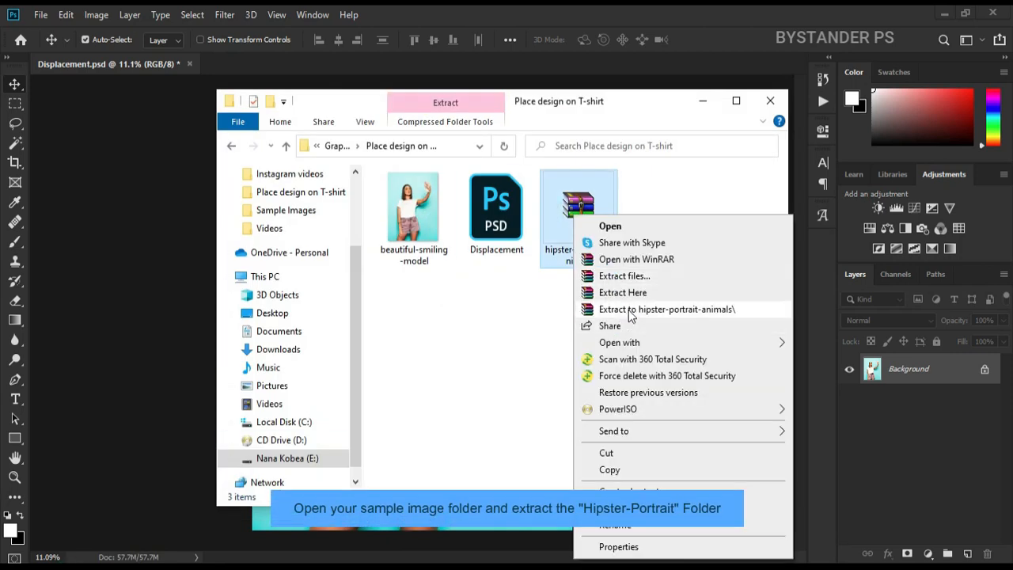
left_click(579, 309)
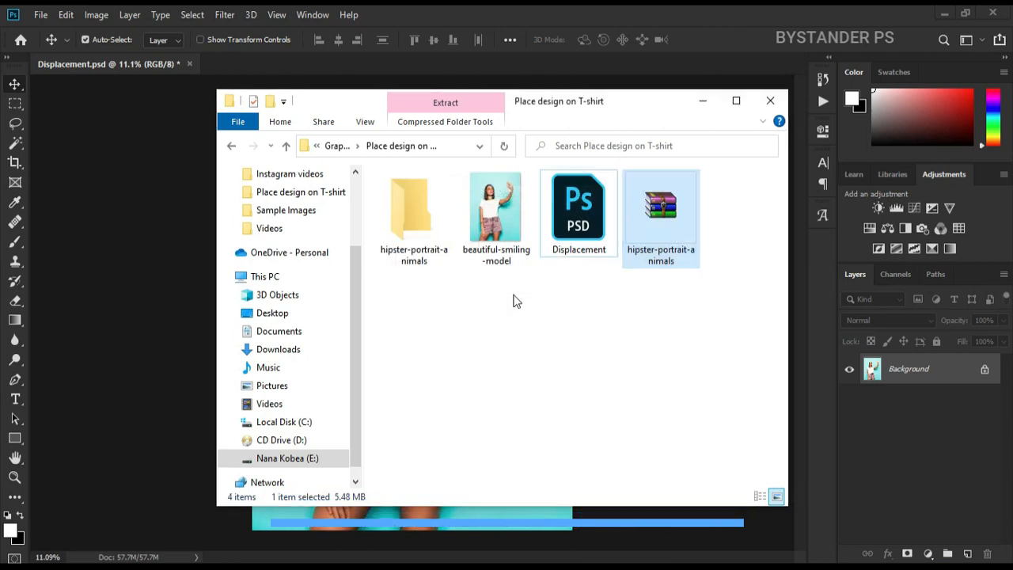
- Open image 9770 from the extracted folder as its own document in Photoshop and unlock its Background layer
double_click(417, 228)
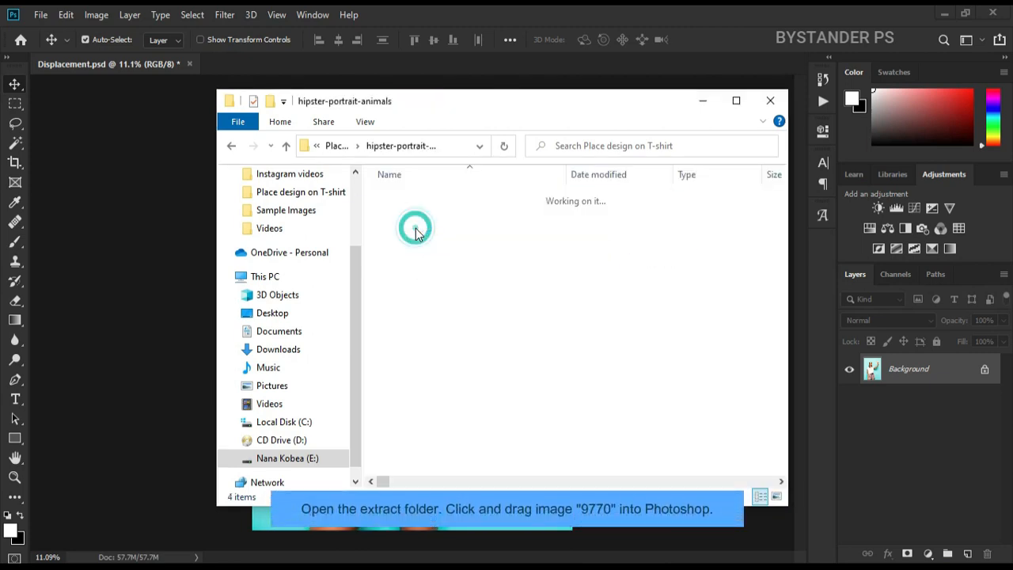
left_click_drag(401, 213, 302, 63)
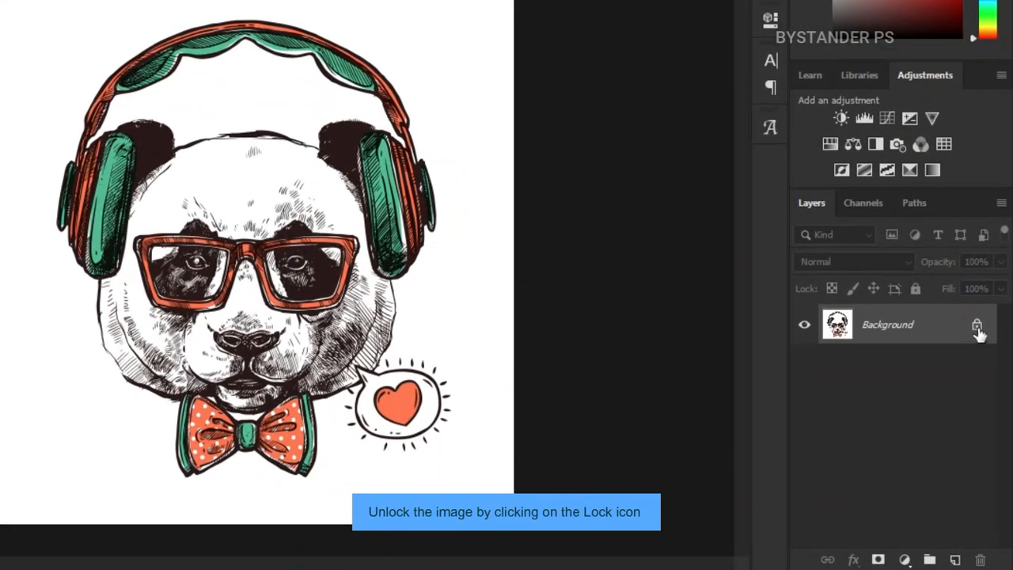
left_click(985, 370)
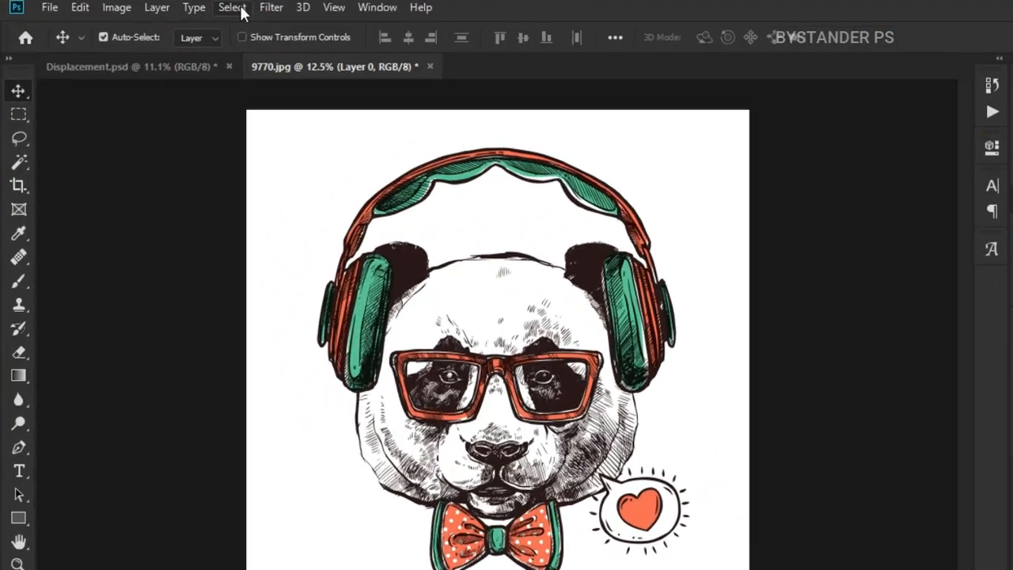
- Select the white areas of the panda image with Color Range at fuzziness 0, delete them and clear the selection
left_click(193, 14)
left_click(310, 209)
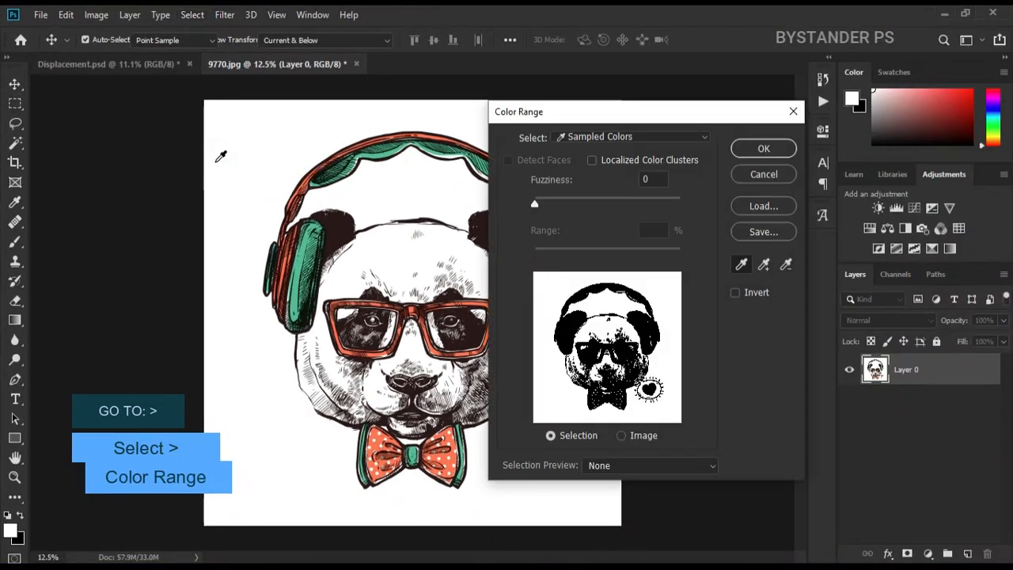
left_click(280, 139)
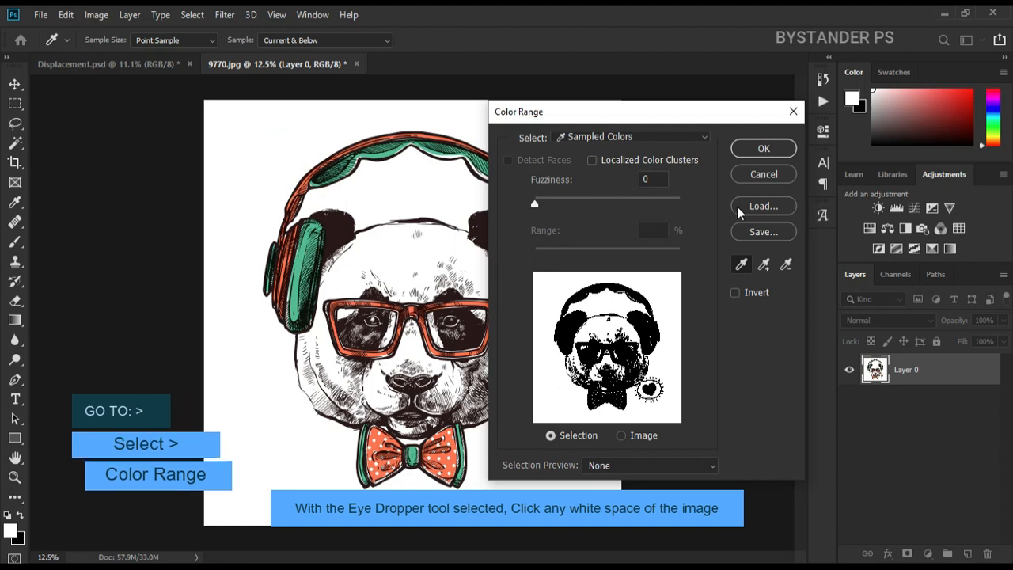
left_click(765, 149)
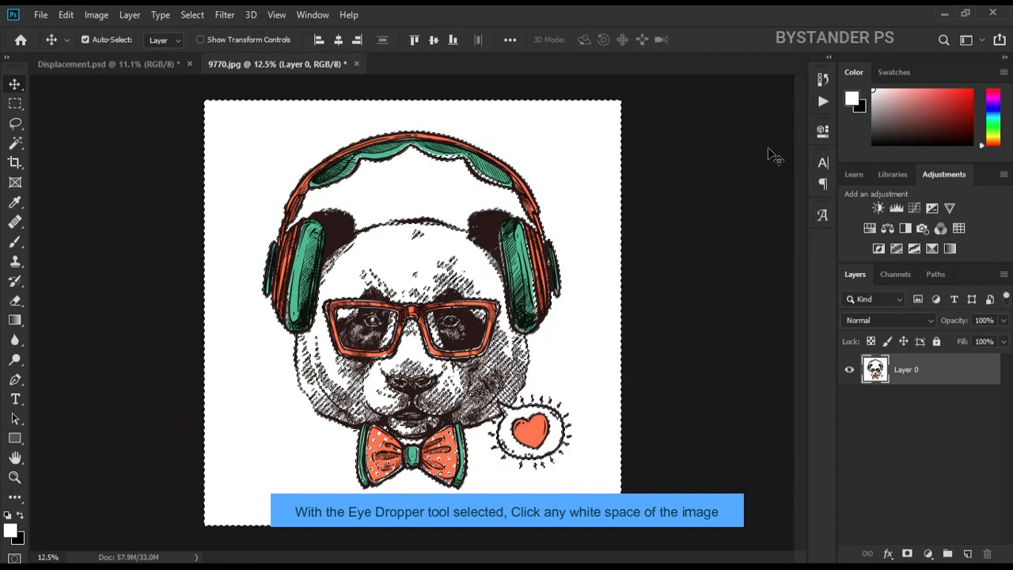
key("Delete")
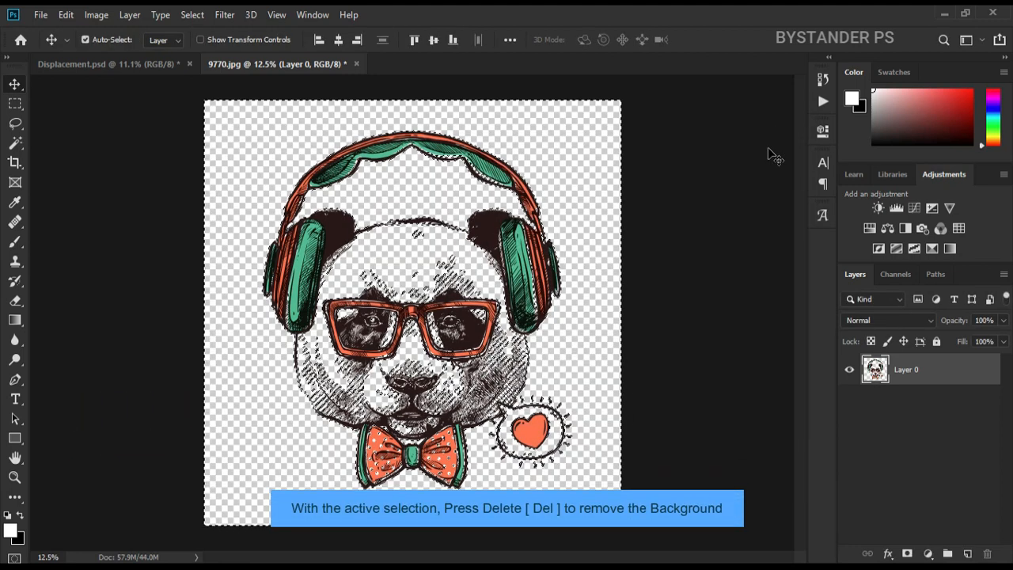
key("ctrl+d")
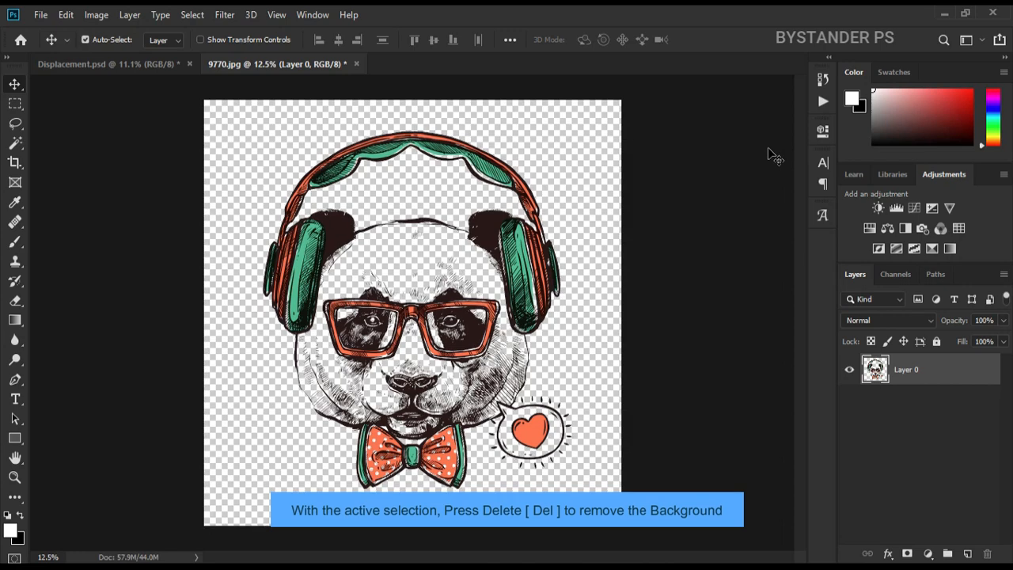
- Bring the panda artwork into Displacement.psd as a new layer and scale it proportionally to about 18.4%
scroll(470, 246, "up", 4)
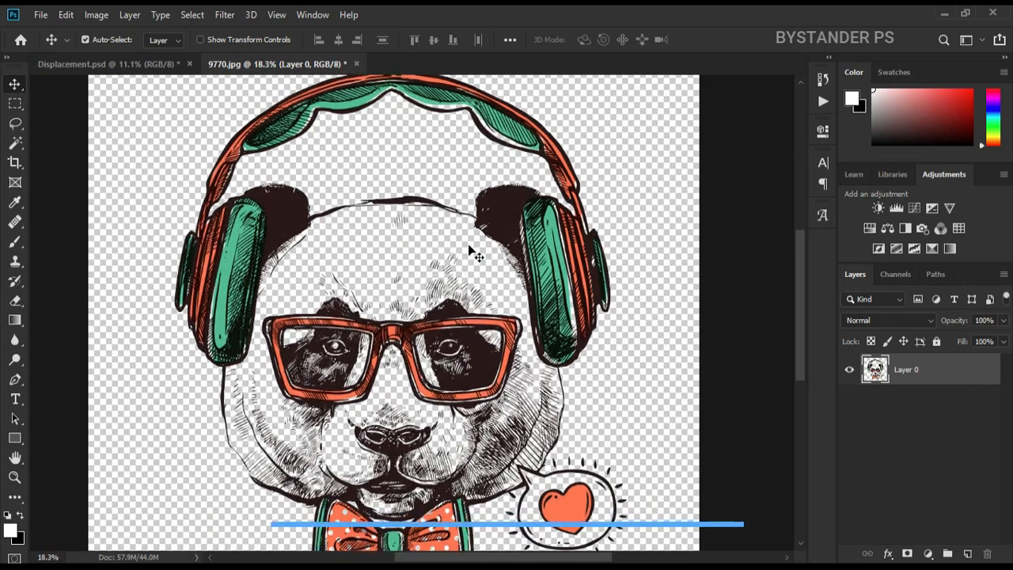
left_click_drag(290, 212, 380, 331)
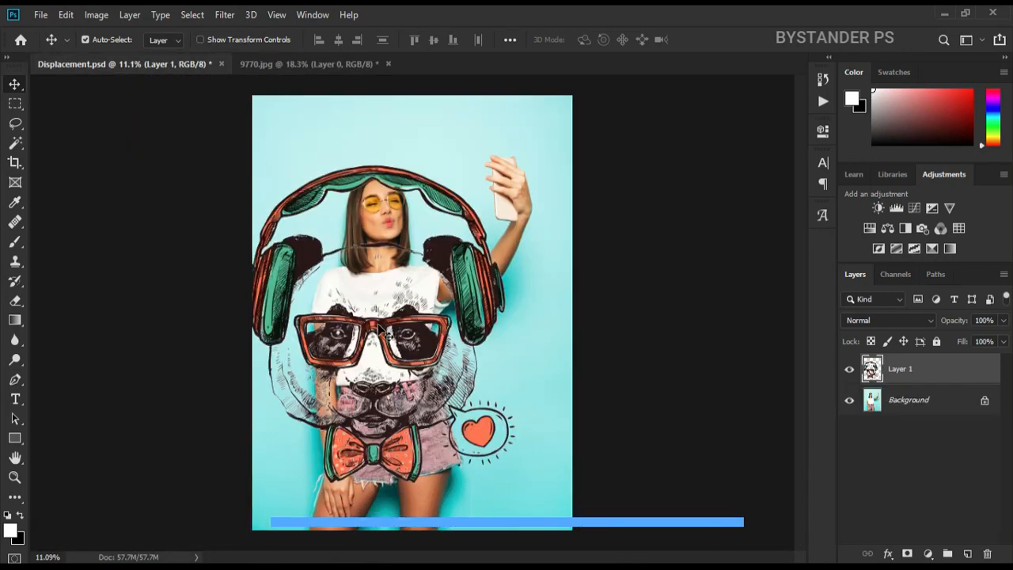
key("ctrl+t")
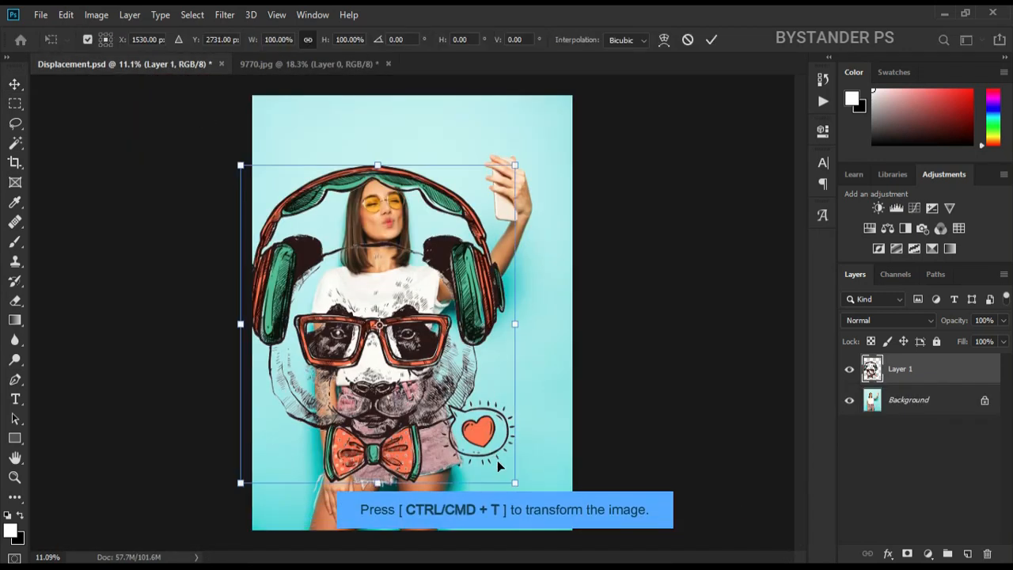
scroll(429, 301, "up", 3)
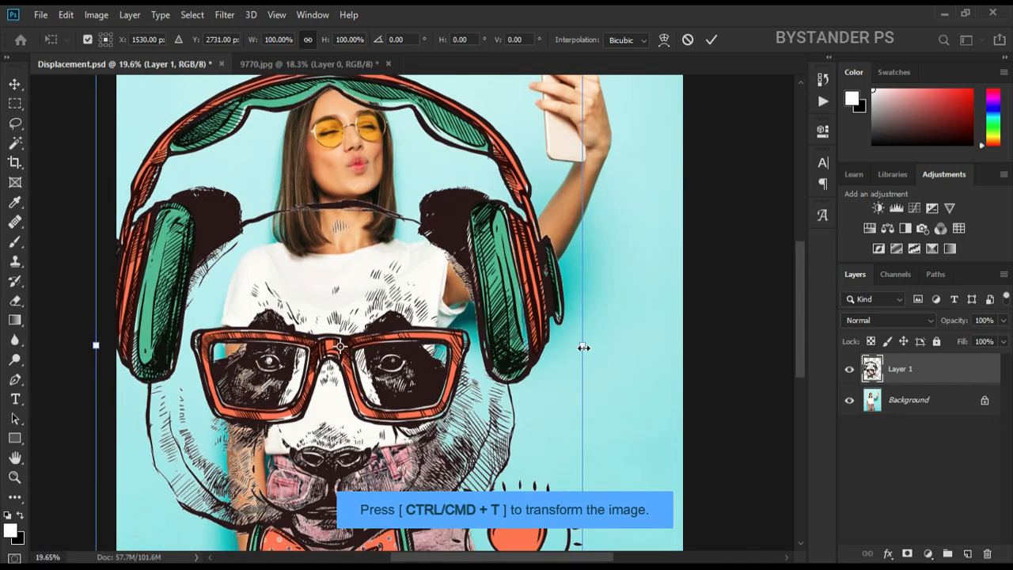
left_click_drag(583, 348, 400, 272)
- Position the panda on the chest of the T-shirt, rotate it about -2.16° and apply the transform
scroll(352, 328, "up", 2)
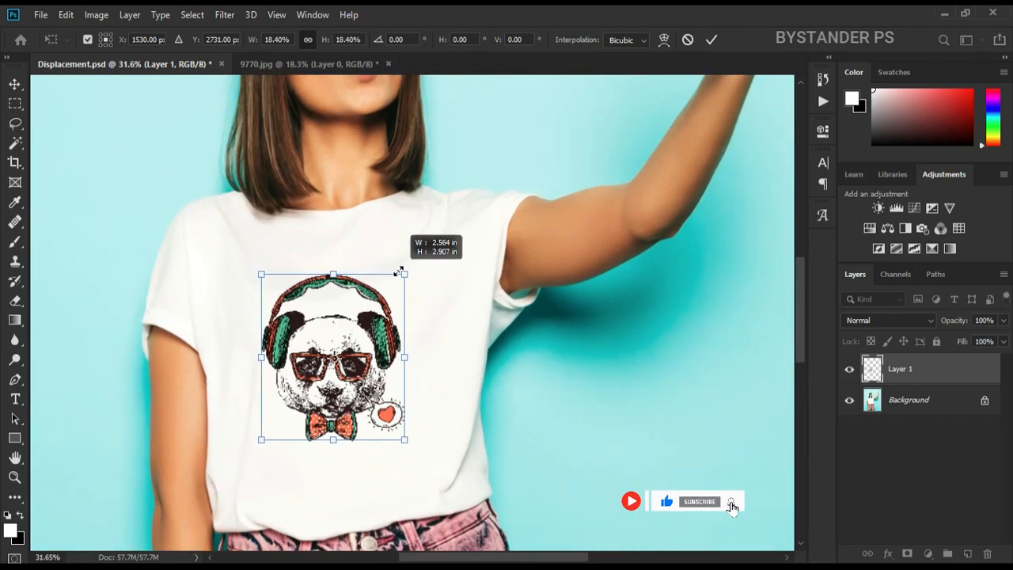
scroll(359, 367, "up", 2)
left_click_drag(396, 320, 409, 316)
left_click_drag(457, 228, 454, 213)
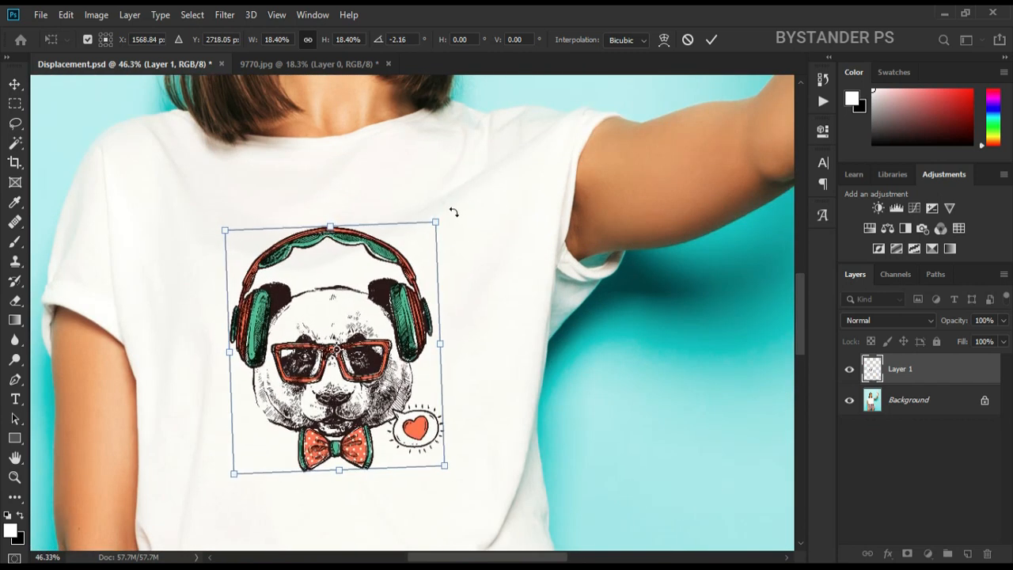
key("Return")
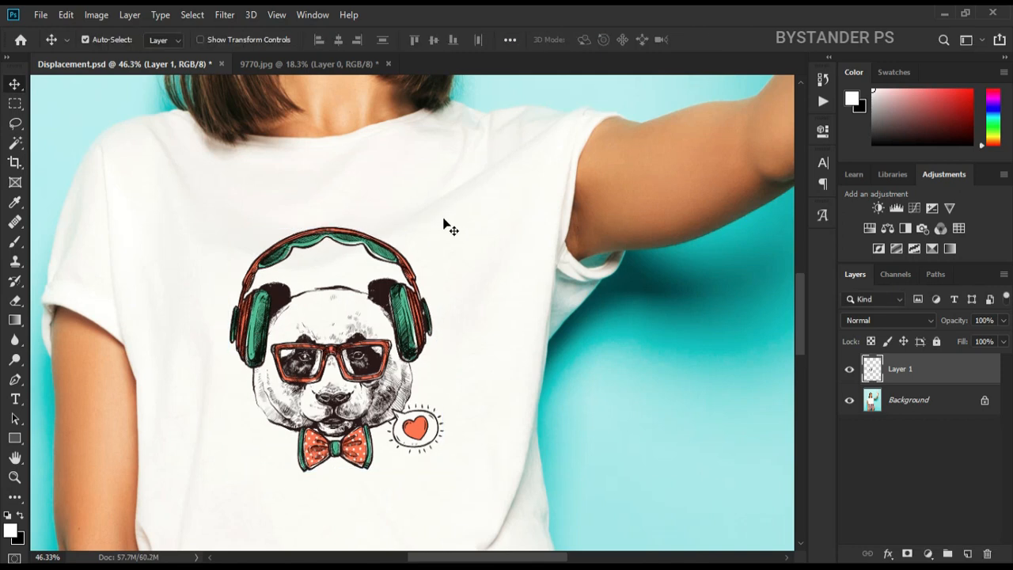
- Apply the Displace filter to the panda layer with horizontal and vertical scale 15, Wrap Around for undefined areas, and Displacement.psd as the map
scroll(421, 342, "down", 2)
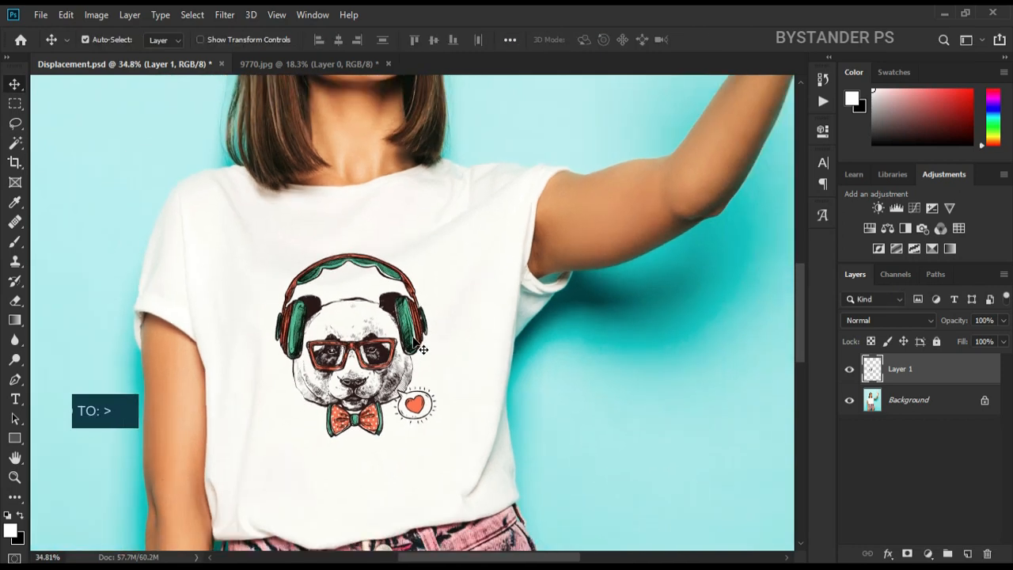
left_click(225, 16)
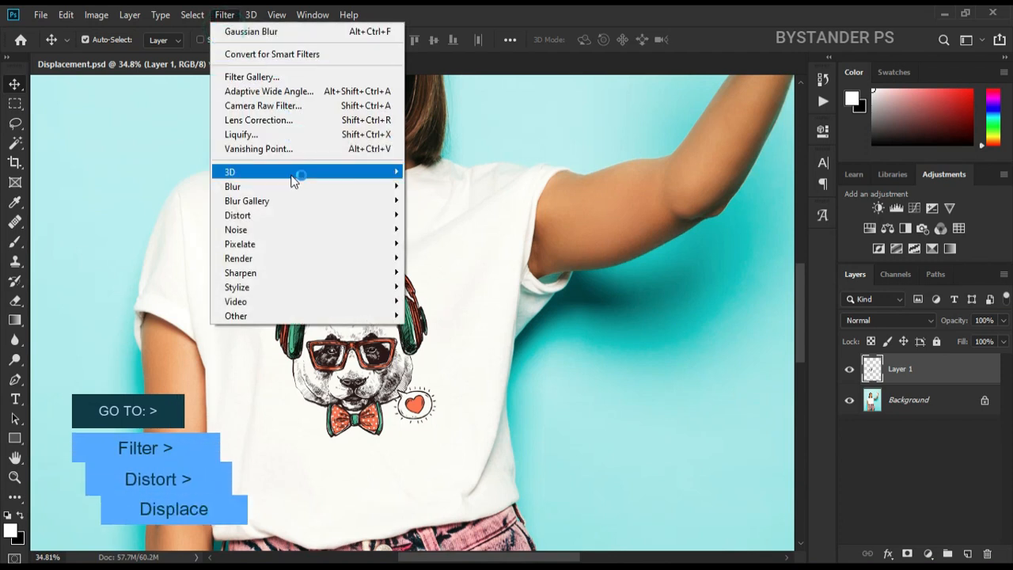
mouse_move(340, 217)
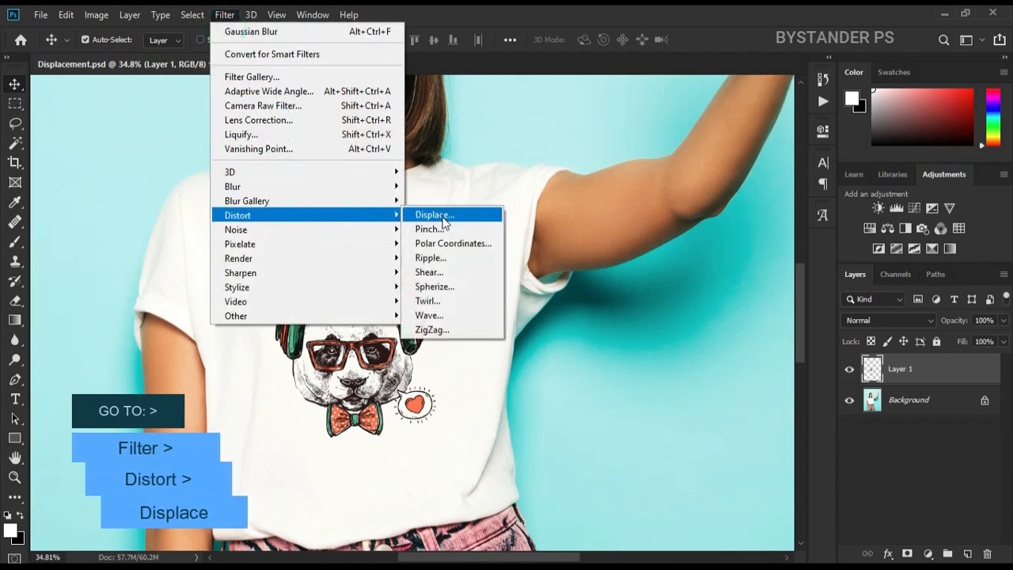
left_click(445, 216)
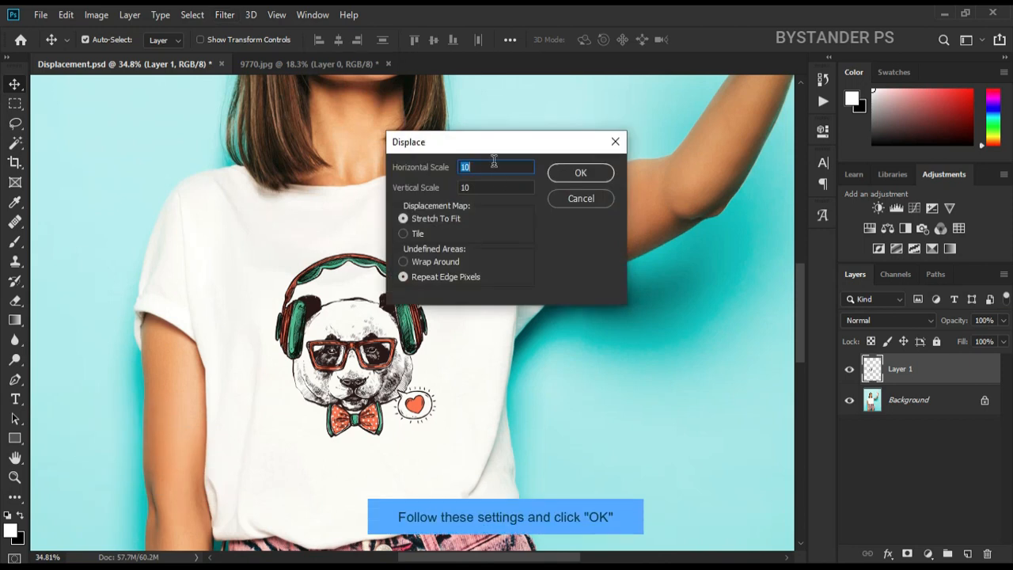
type("15")
double_click(475, 187)
type("15")
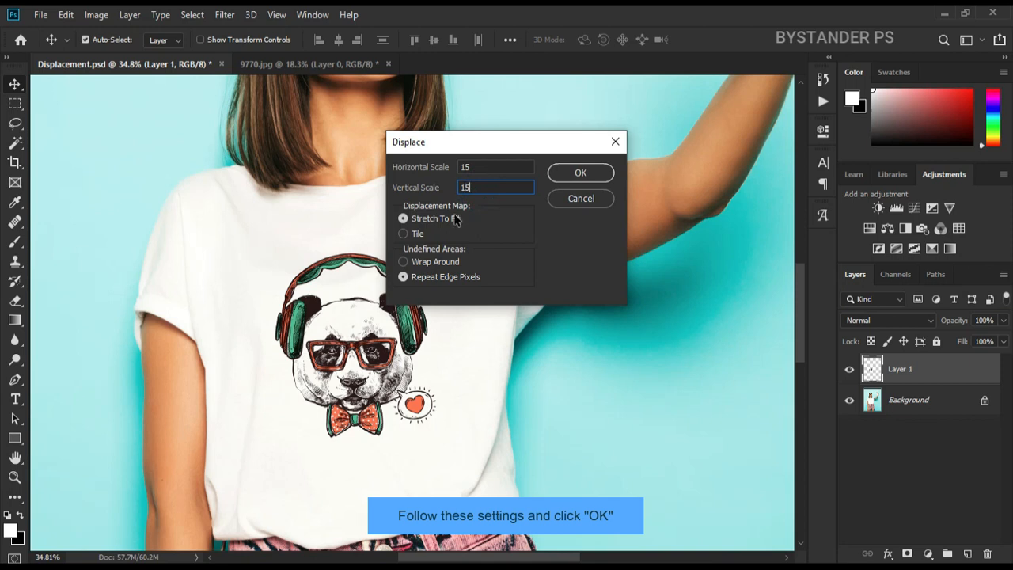
left_click(426, 261)
left_click(567, 179)
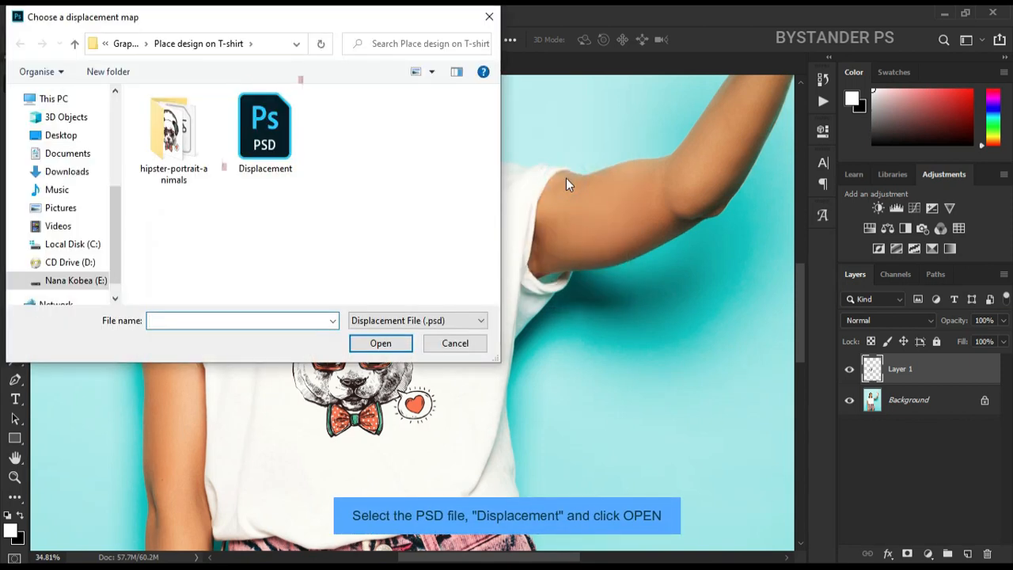
left_click(255, 146)
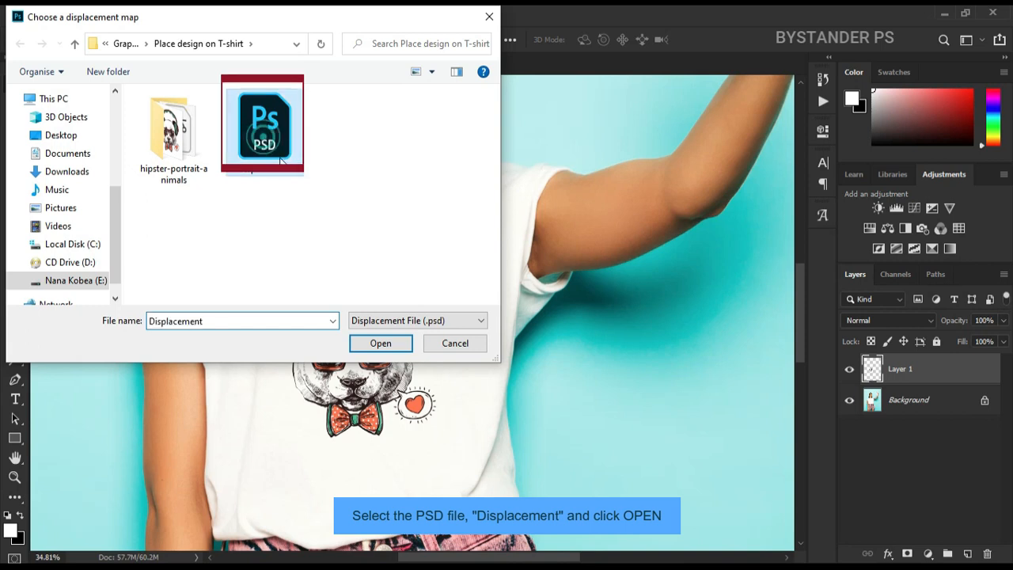
left_click(386, 343)
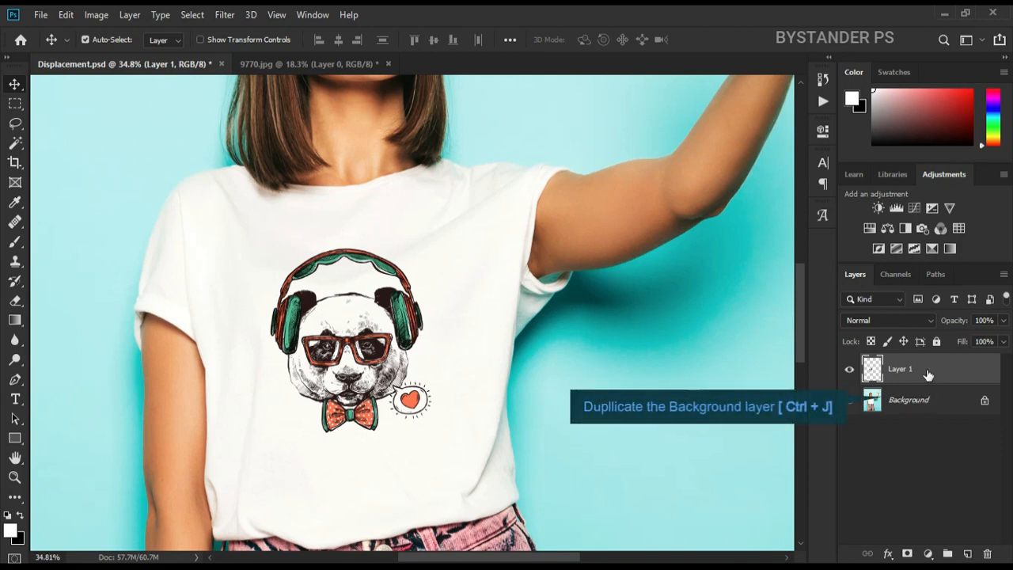
- Duplicate the Background layer above the panda layer and set the copy's blend mode to Linear Burn
left_click_drag(921, 397, 969, 557)
left_click_drag(923, 402, 921, 366)
left_click(917, 325)
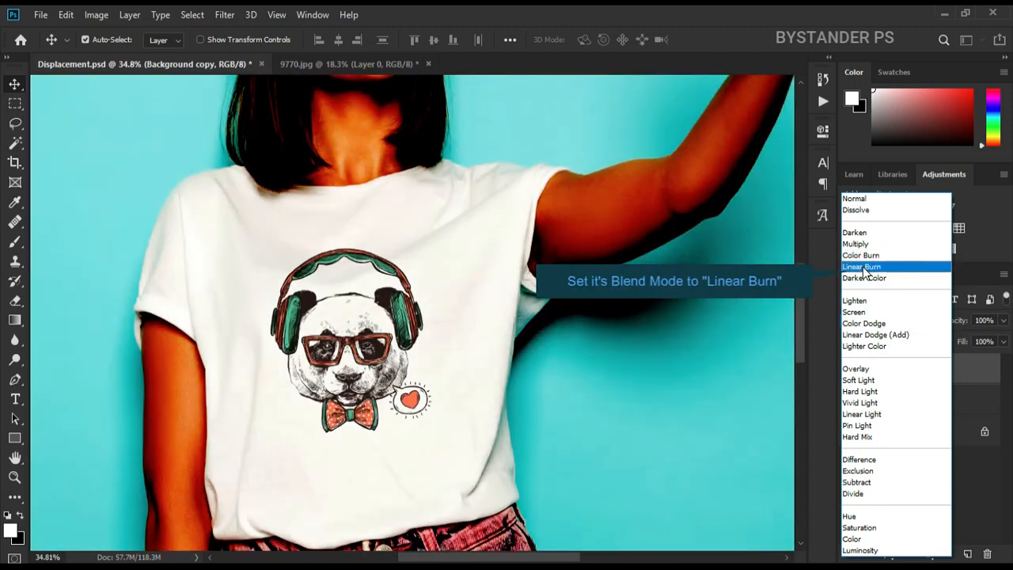
left_click(865, 269)
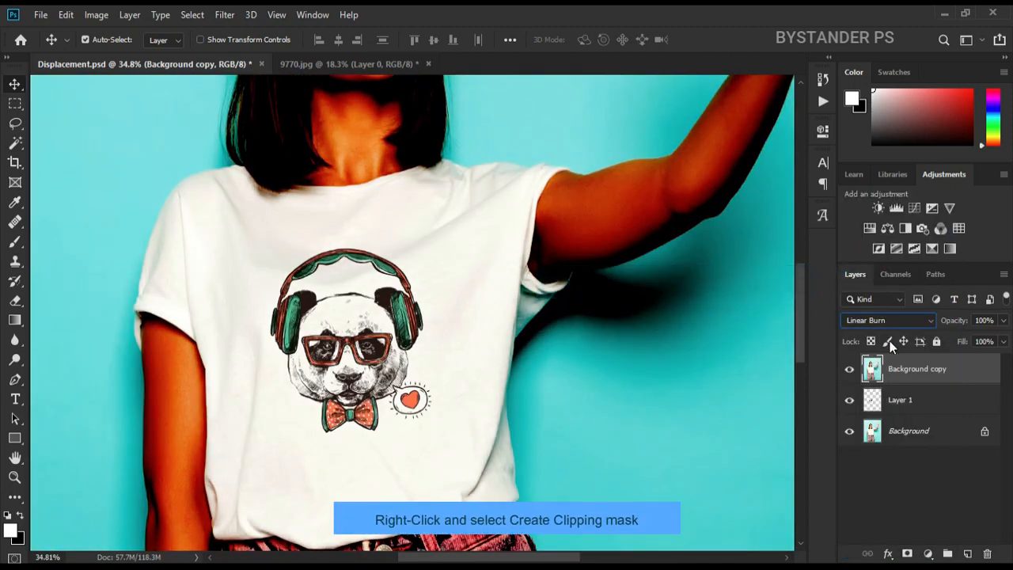
- Clip the Background copy layer to the panda layer with a clipping mask
right_click(901, 375)
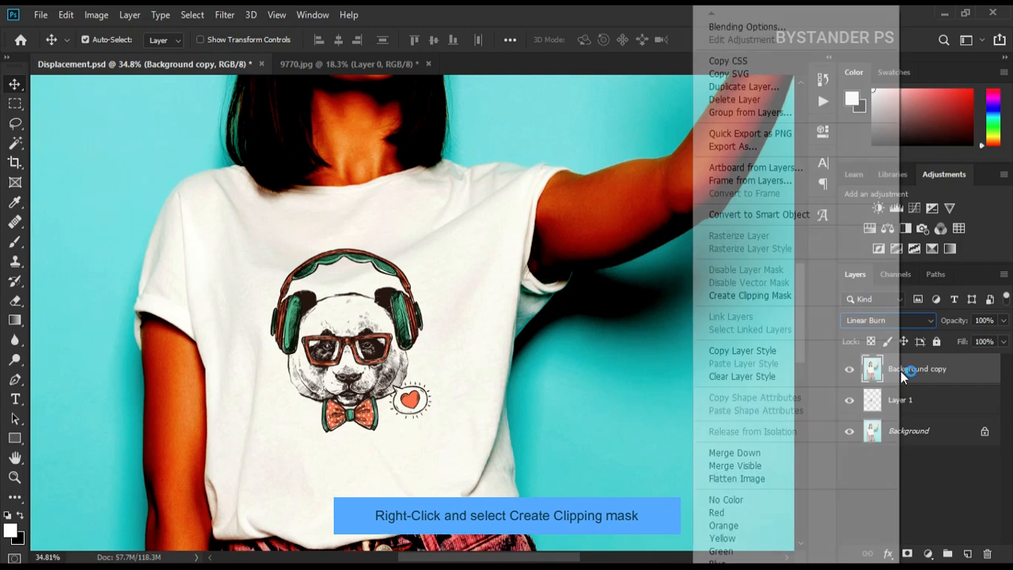
left_click(762, 295)
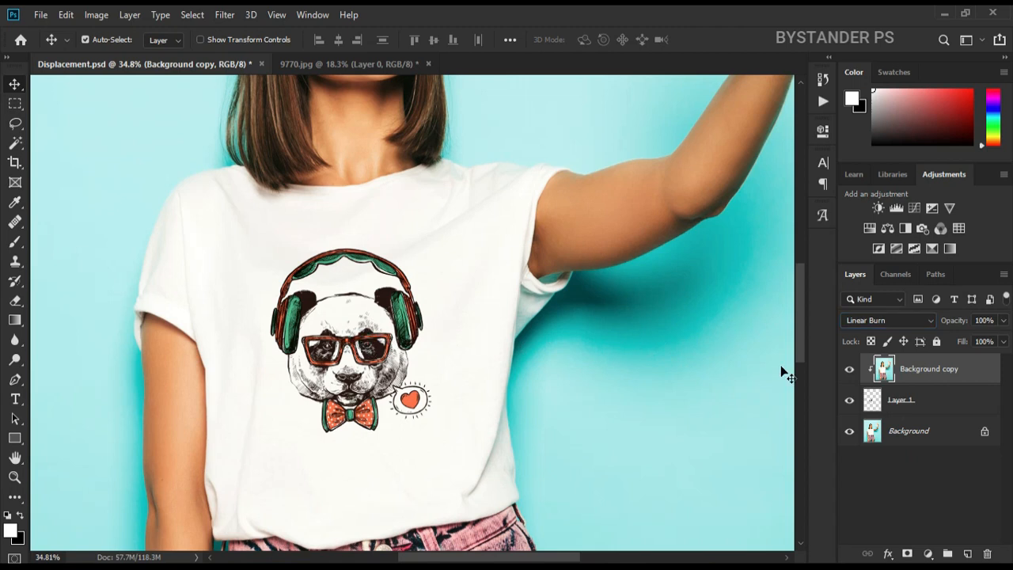
scroll(394, 355, "up", 5)
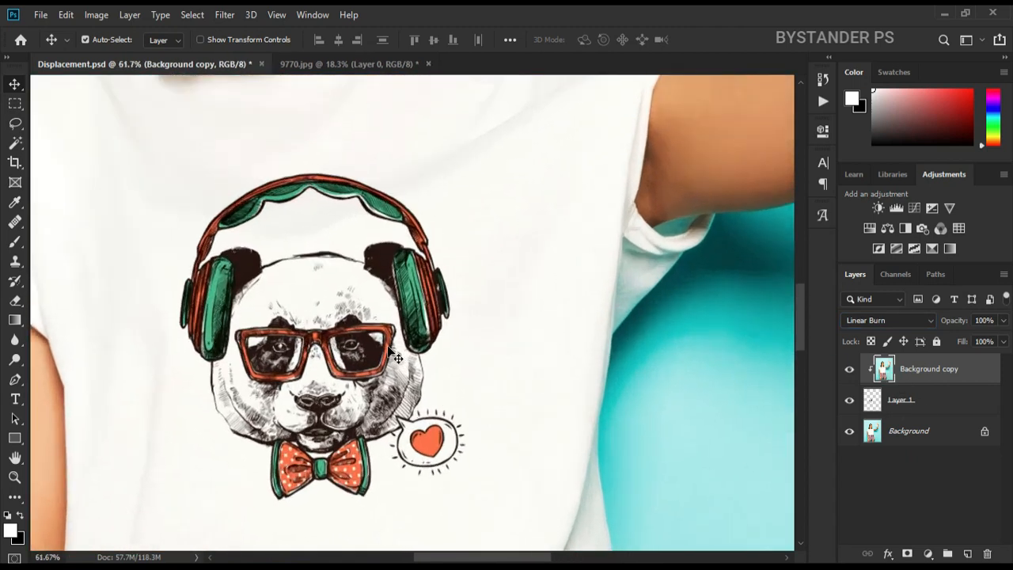
scroll(361, 291, "down", 1)
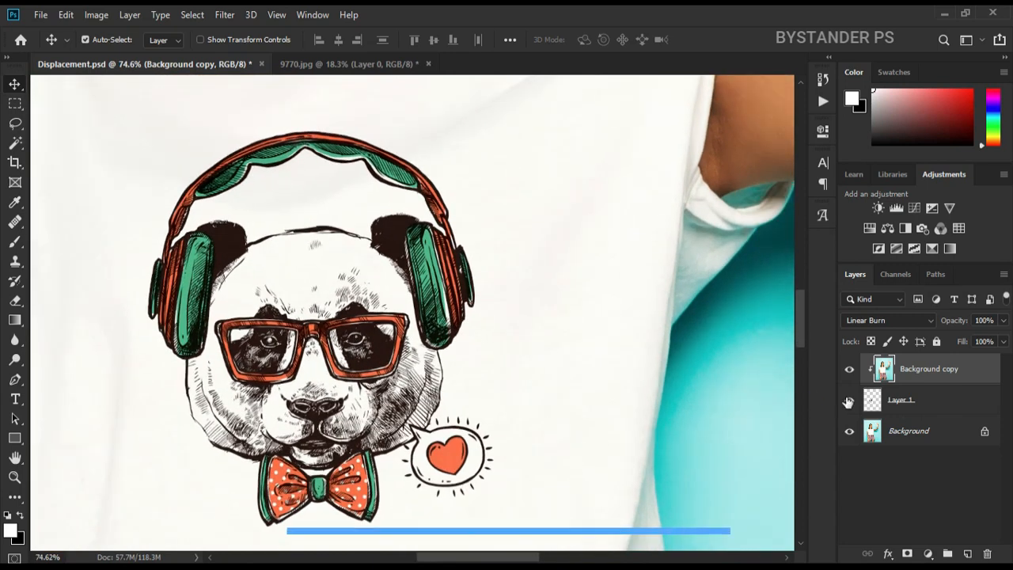
- In the panda layer's Blending Options, split the Underlying Layer's white point to 250 / 255 and apply the layer style
right_click(950, 399)
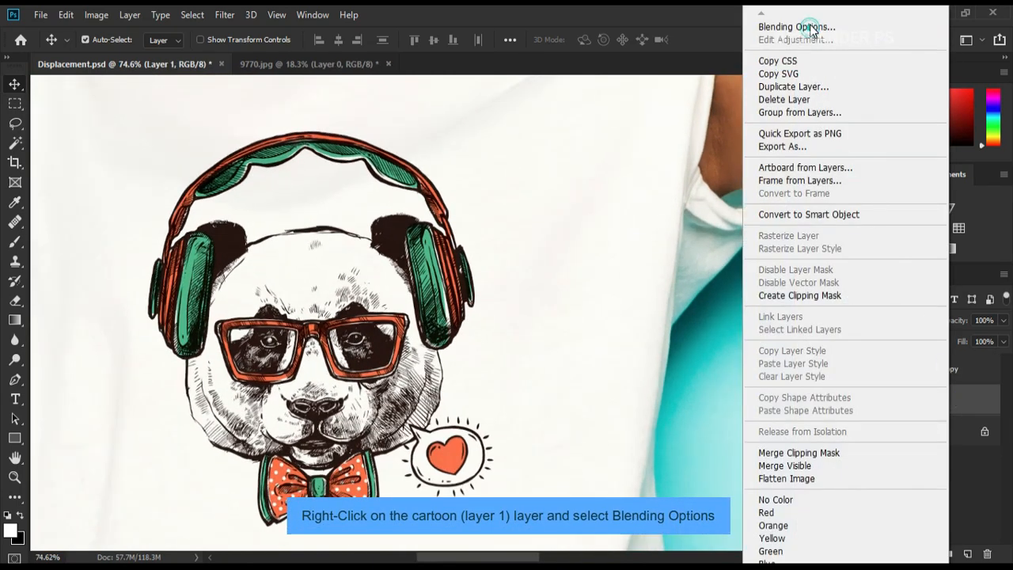
left_click(811, 27)
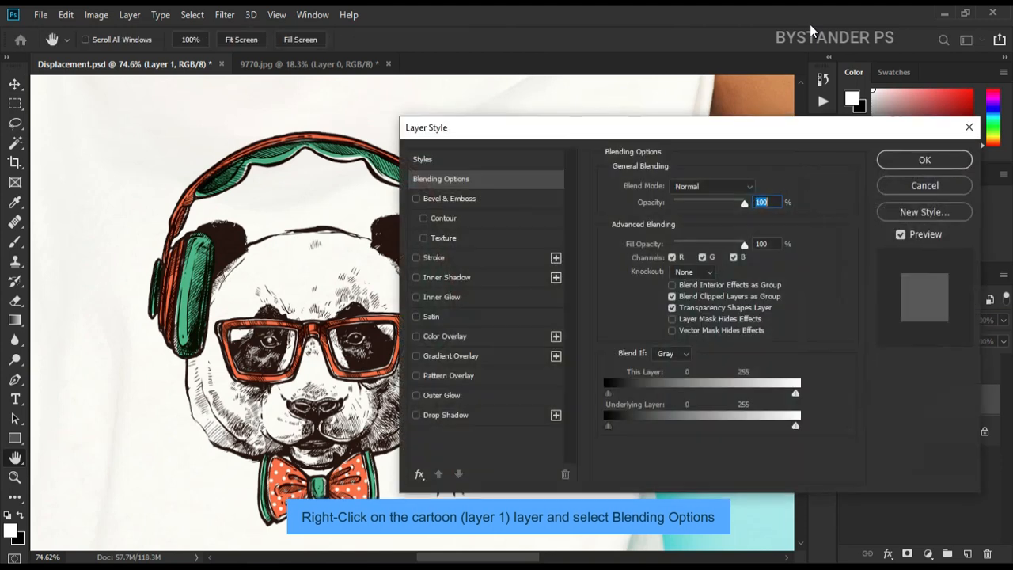
left_click_drag(683, 138, 721, 136)
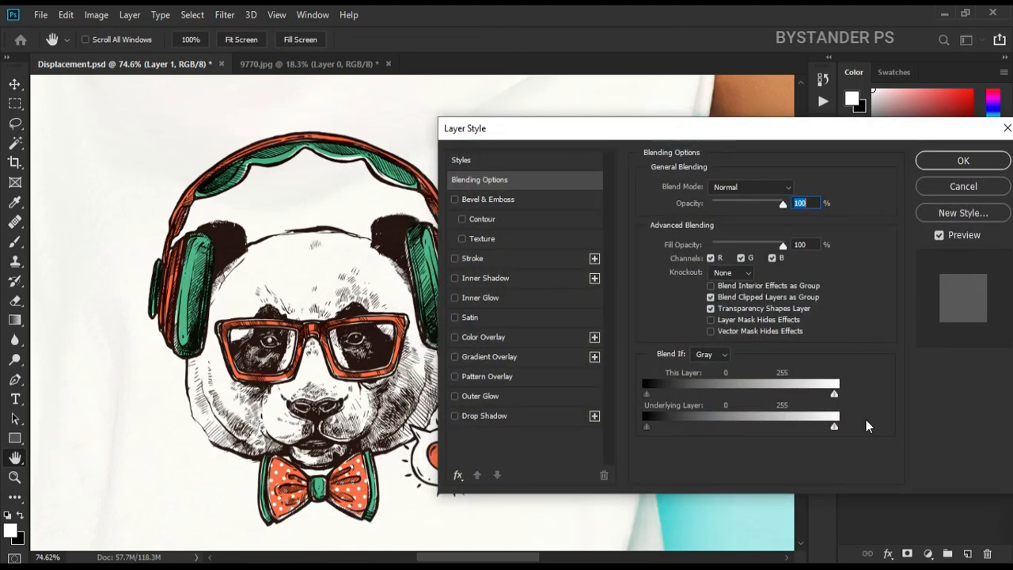
mouse_move(835, 428)
left_mouse_down()
mouse_move(827, 426)
mouse_move(835, 426)
left_mouse_up()
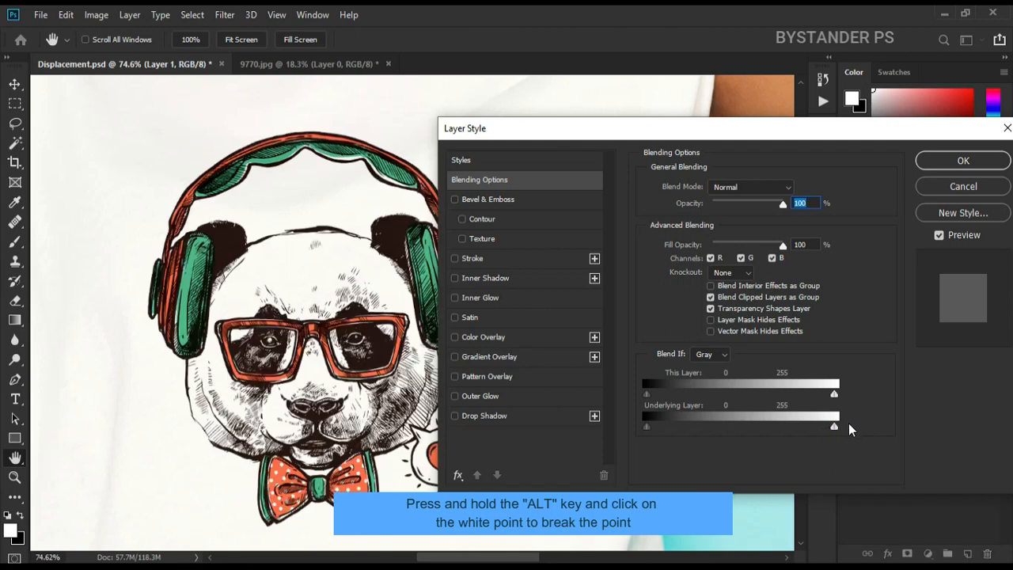
left_click(835, 427, "alt")
mouse_move(836, 428)
left_mouse_down()
mouse_move(808, 429)
mouse_move(832, 427)
left_mouse_up()
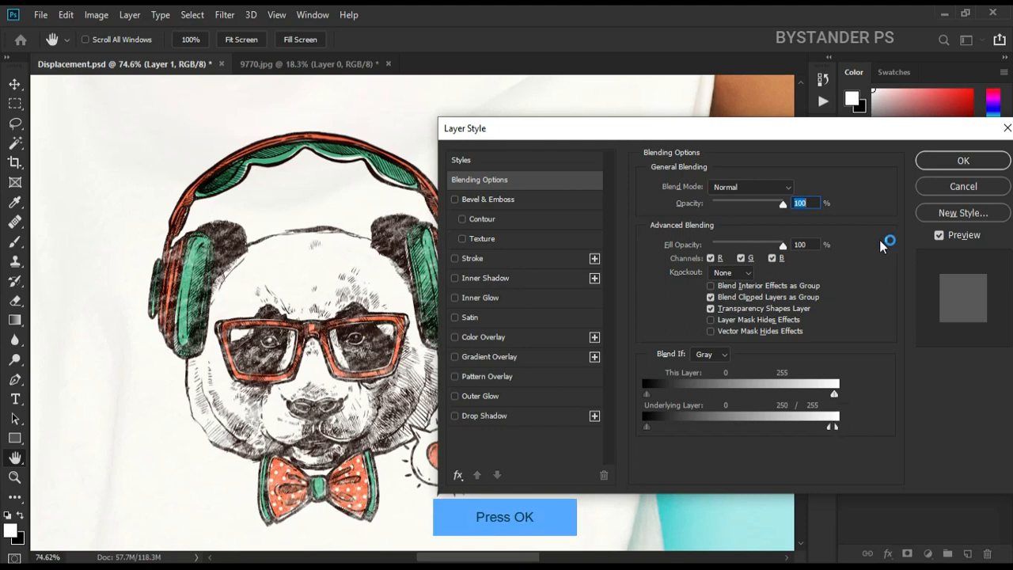
left_click(952, 162)
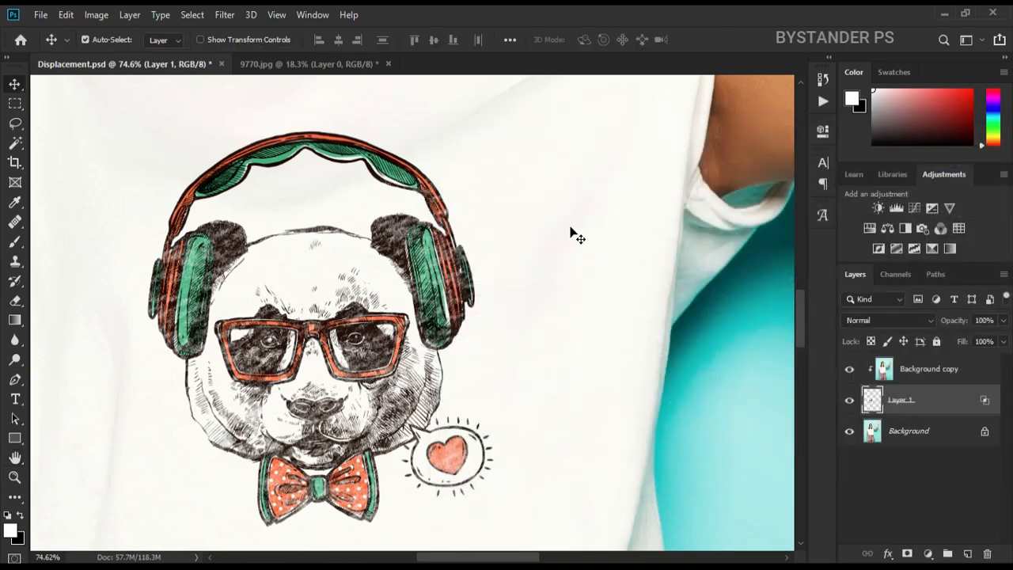
- Soften the panda layer with a Gaussian Blur of 0.6 pixels radius
scroll(386, 244, "down", 5)
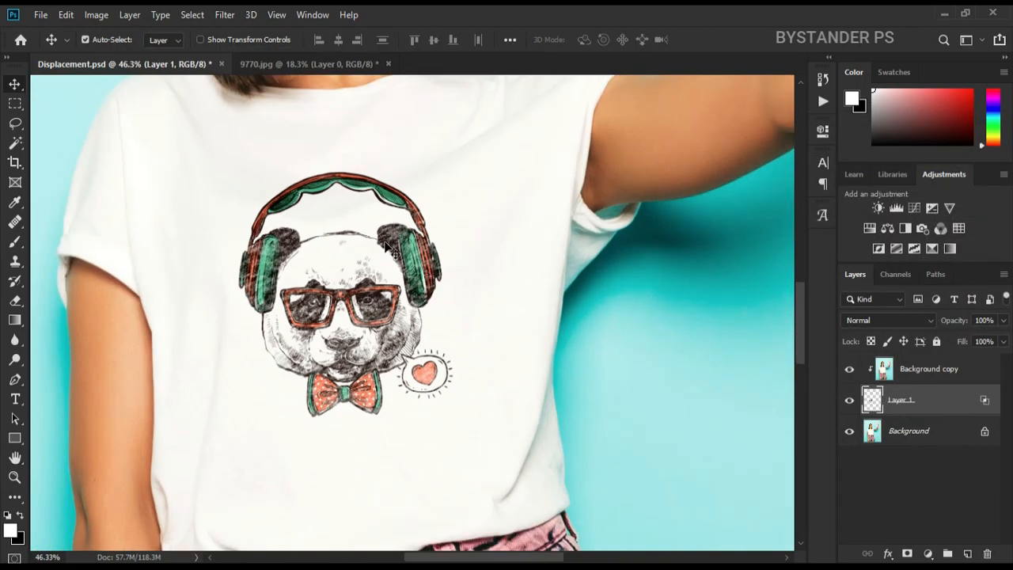
scroll(387, 243, "up", 2)
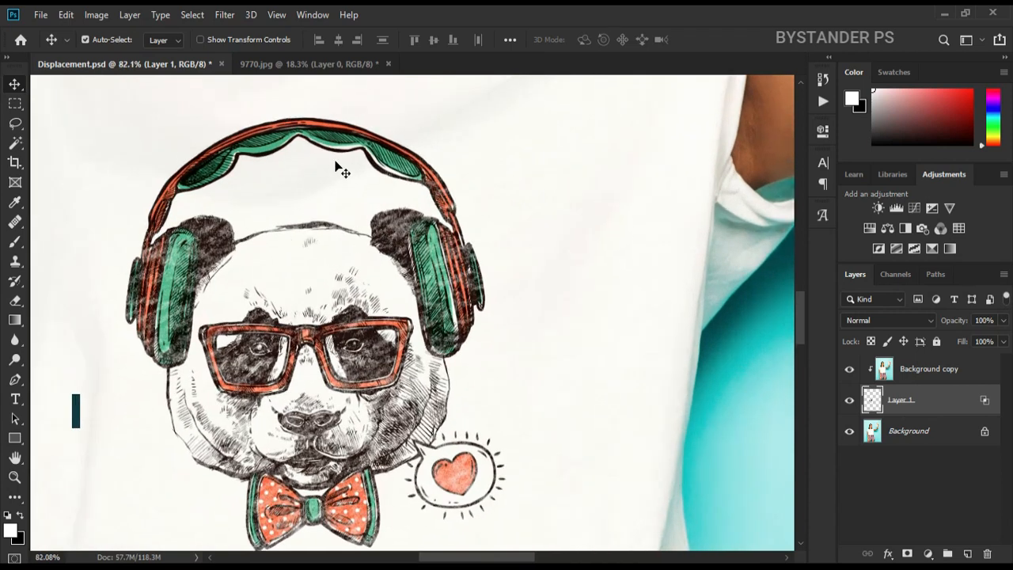
left_click(225, 14)
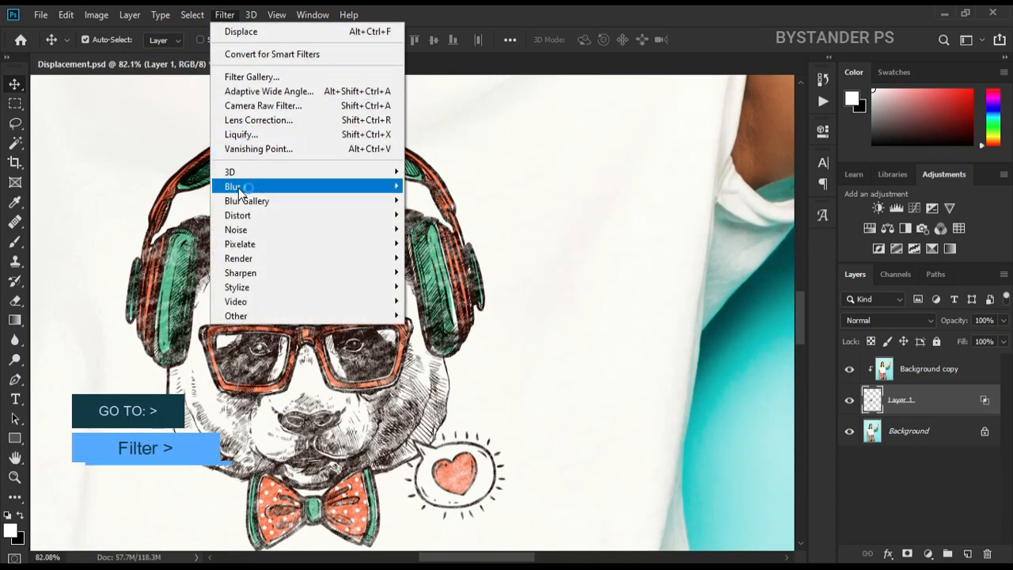
mouse_move(295, 190)
left_click(444, 243)
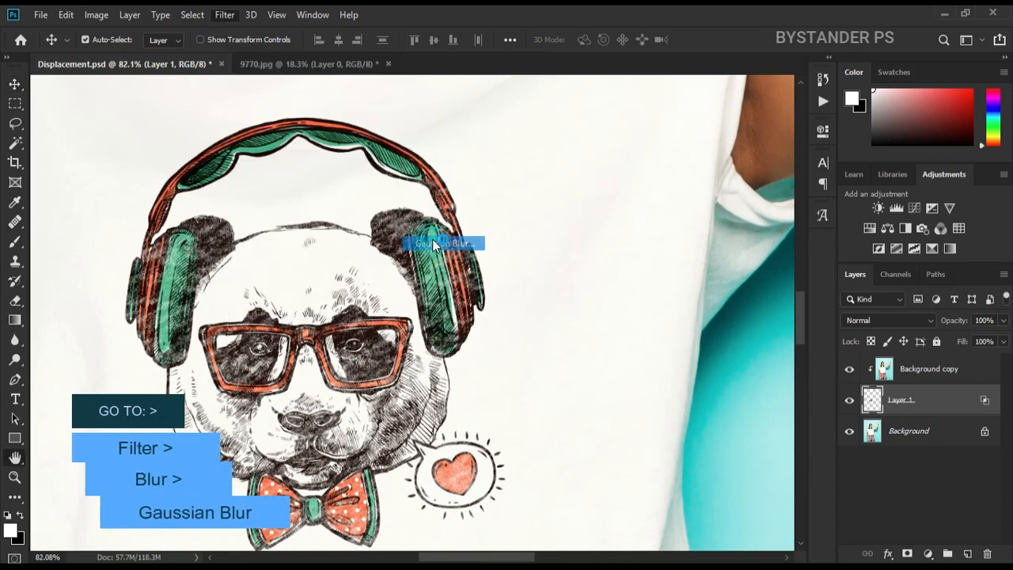
mouse_move(605, 342)
left_mouse_down()
mouse_move(632, 346)
mouse_move(589, 344)
left_mouse_up()
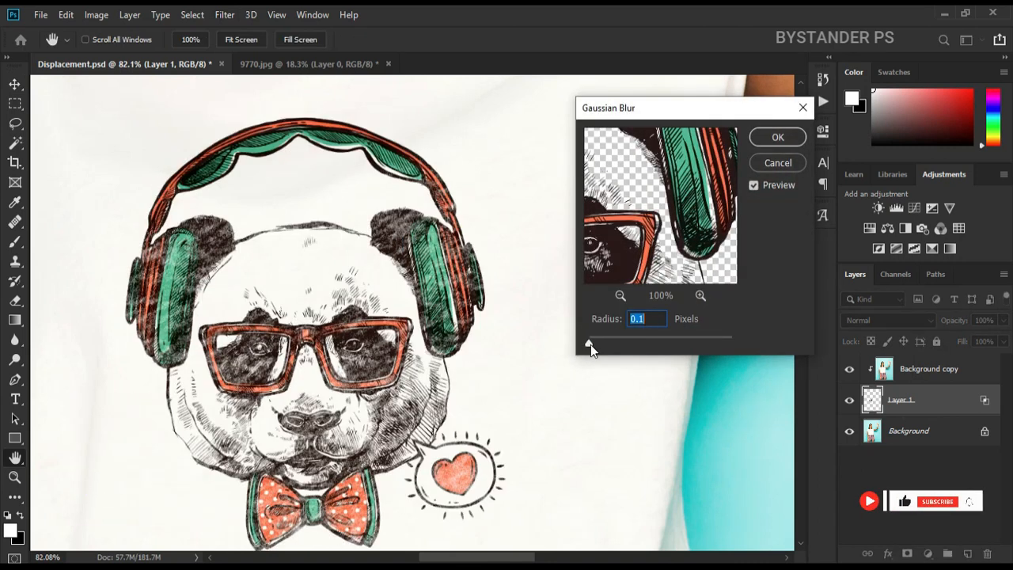
left_click_drag(588, 344, 594, 348)
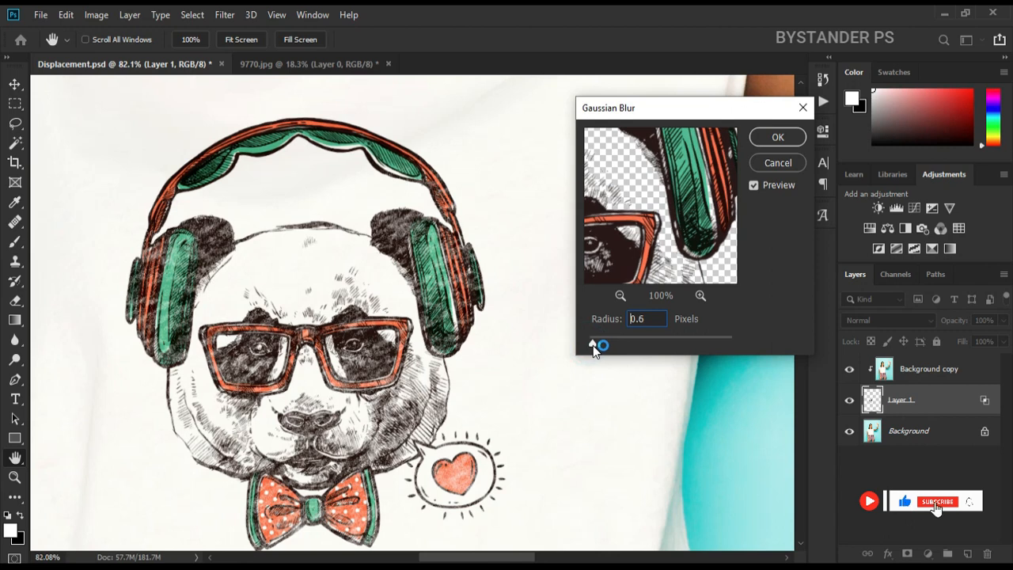
left_click(775, 139)
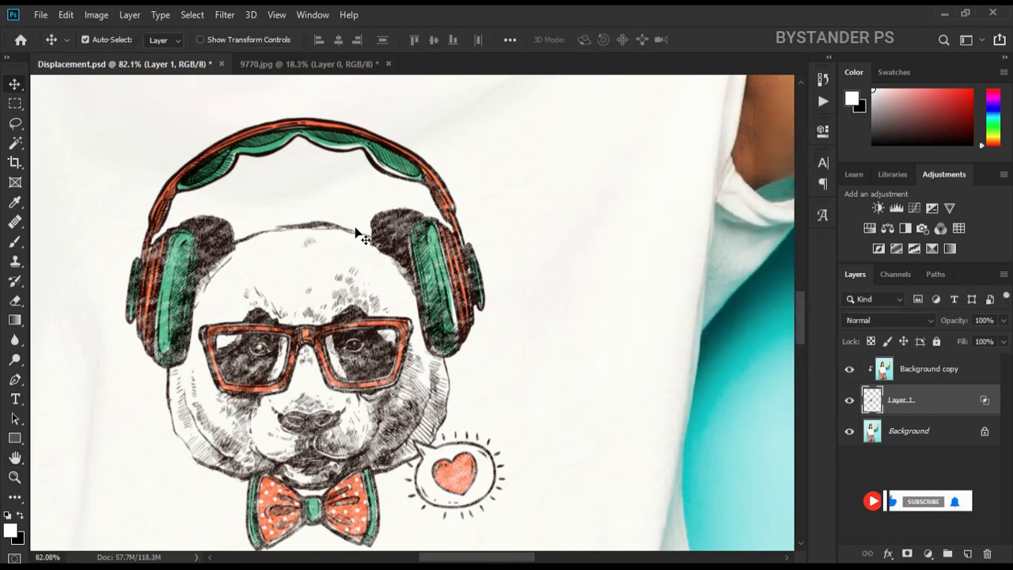
scroll(353, 243, "down", 10)
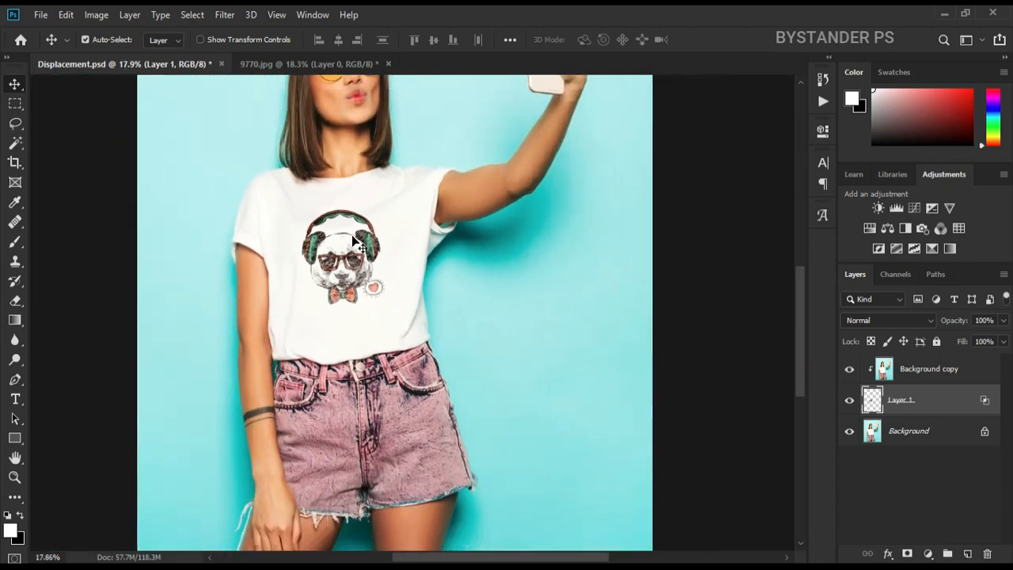
scroll(333, 316, "down", 3)
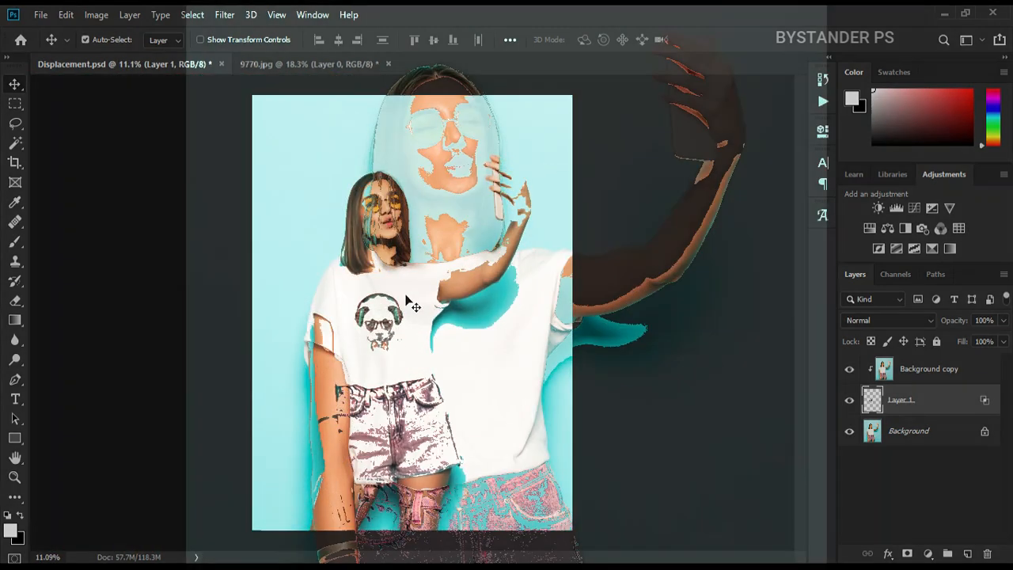